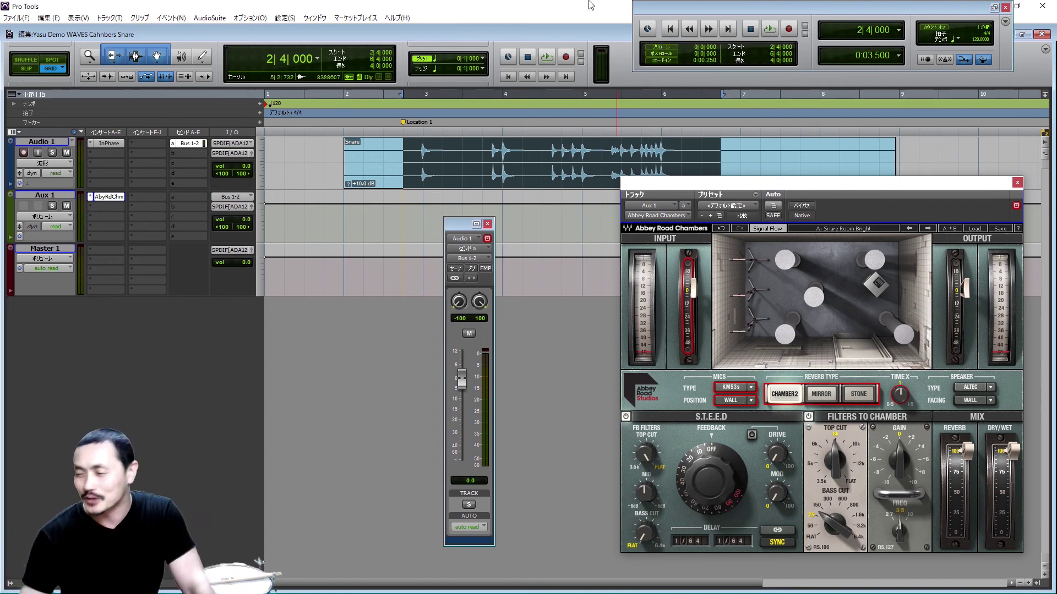
# Examine the David Wrench group among the factory presets of the Abbey Road Chambers reverb without loading anything.
pyautogui.click(975, 229)
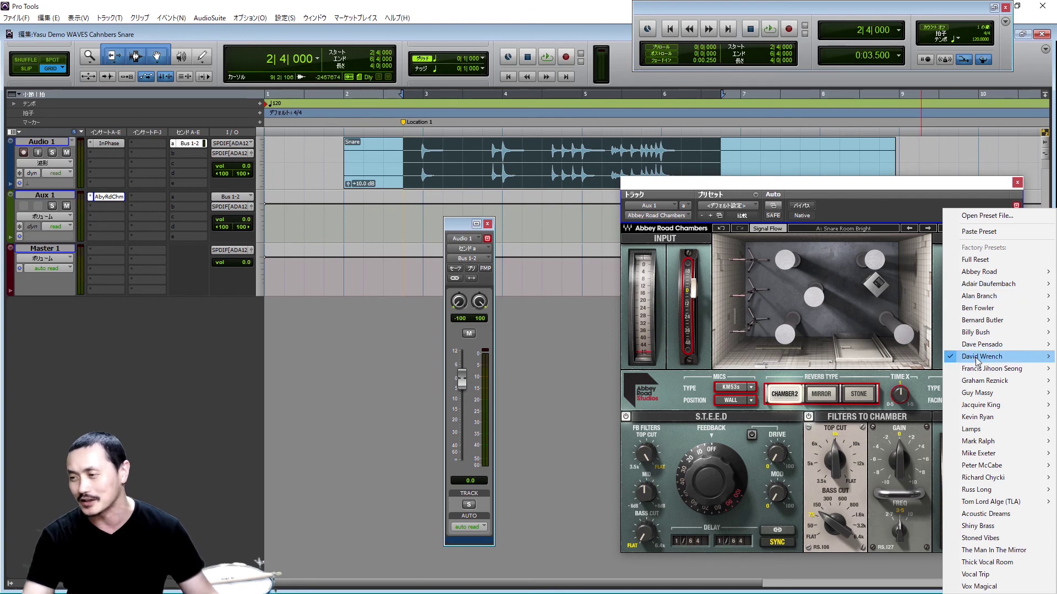
pyautogui.moveTo(977, 361)
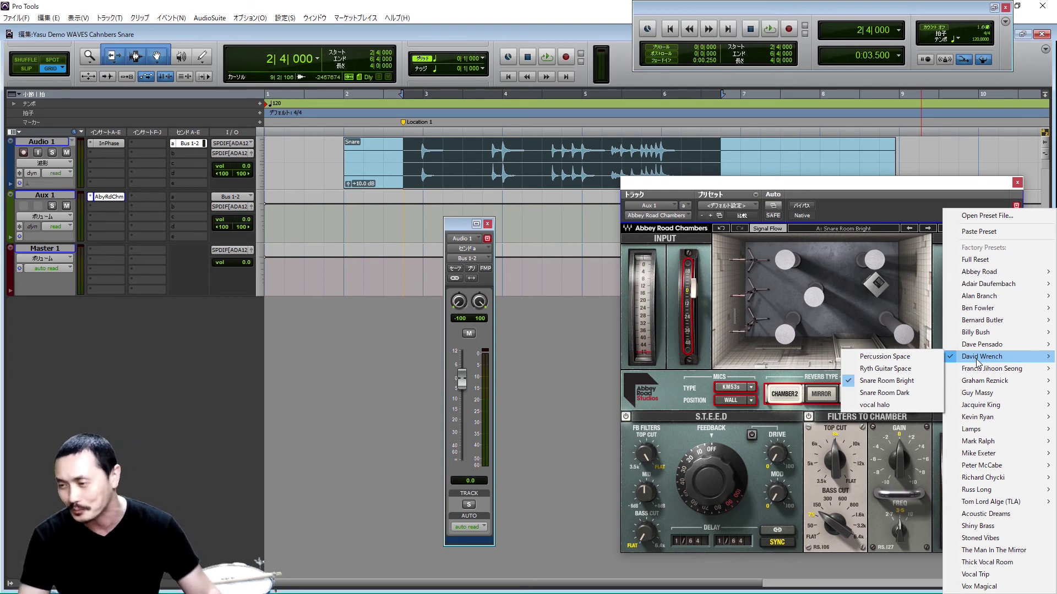
pyautogui.click(882, 206)
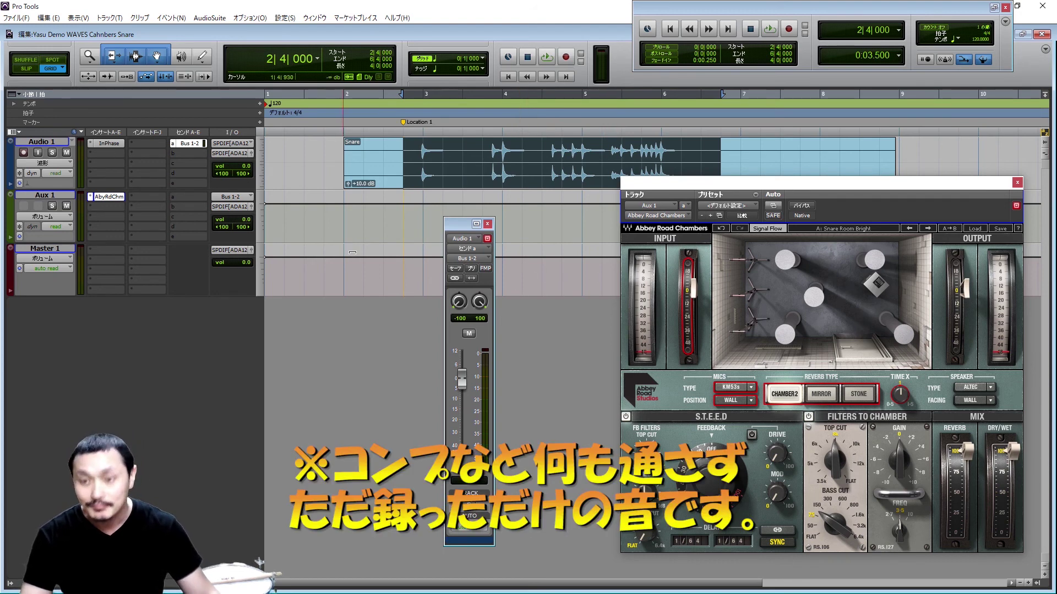
# Mute the Audio 1 send to Bus 1-2, play the dry snare for reference, and unmute the send.
pyautogui.click(472, 335)
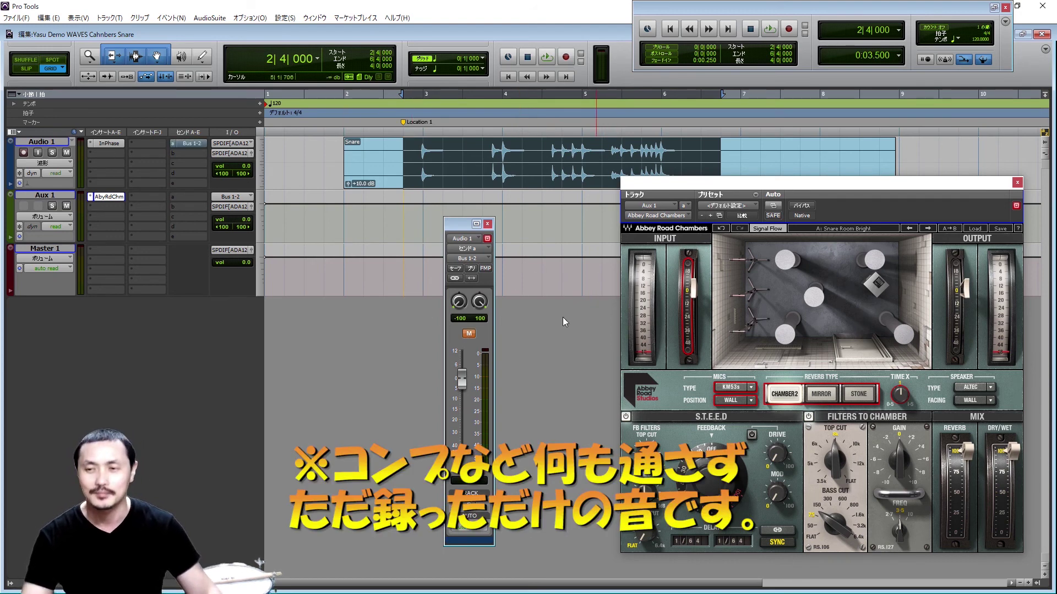
pyautogui.press('space')
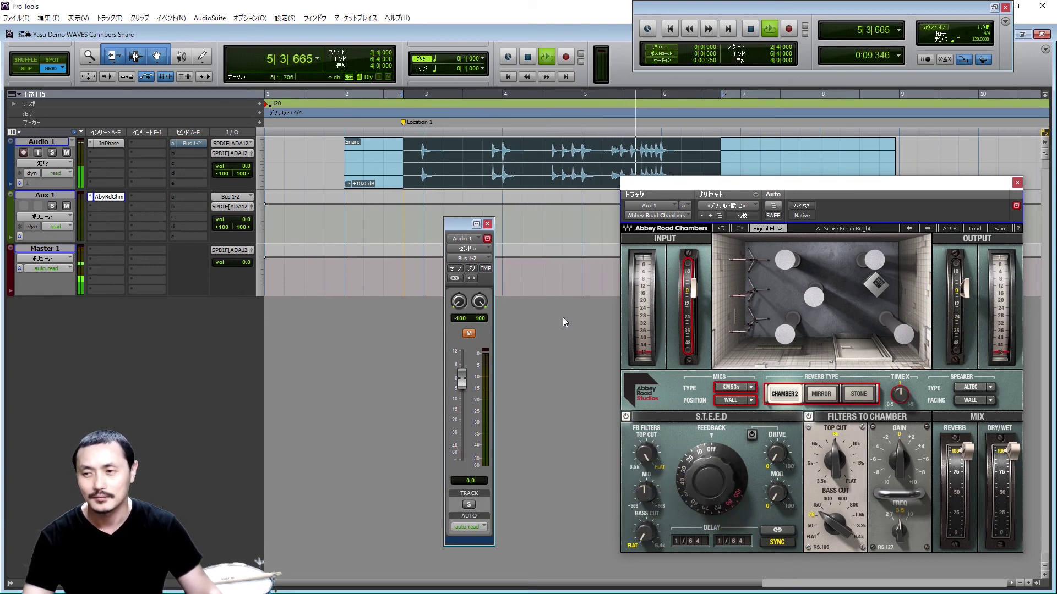
pyautogui.press('space')
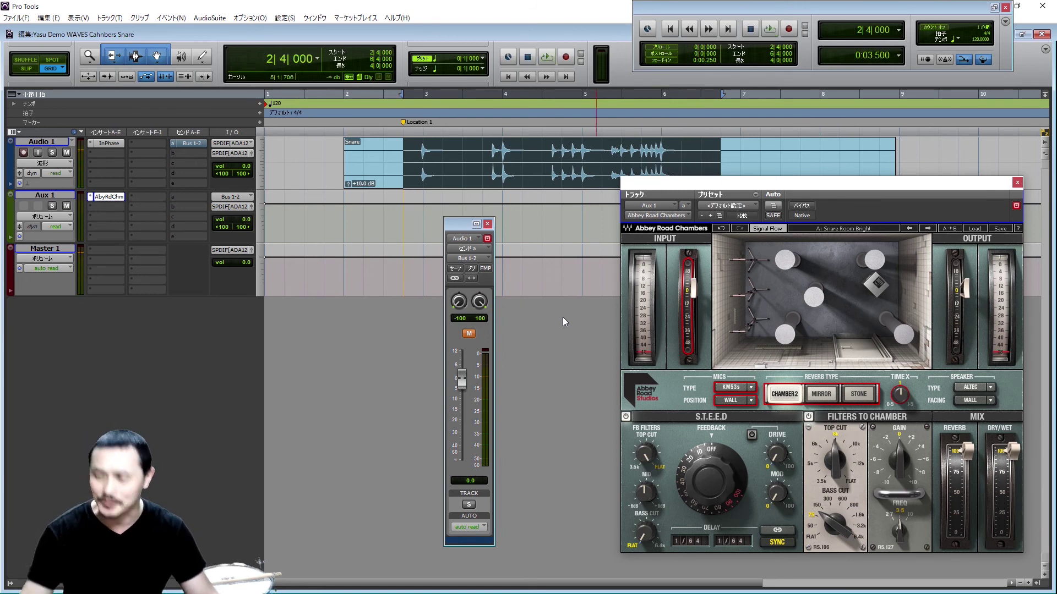
pyautogui.click(469, 334)
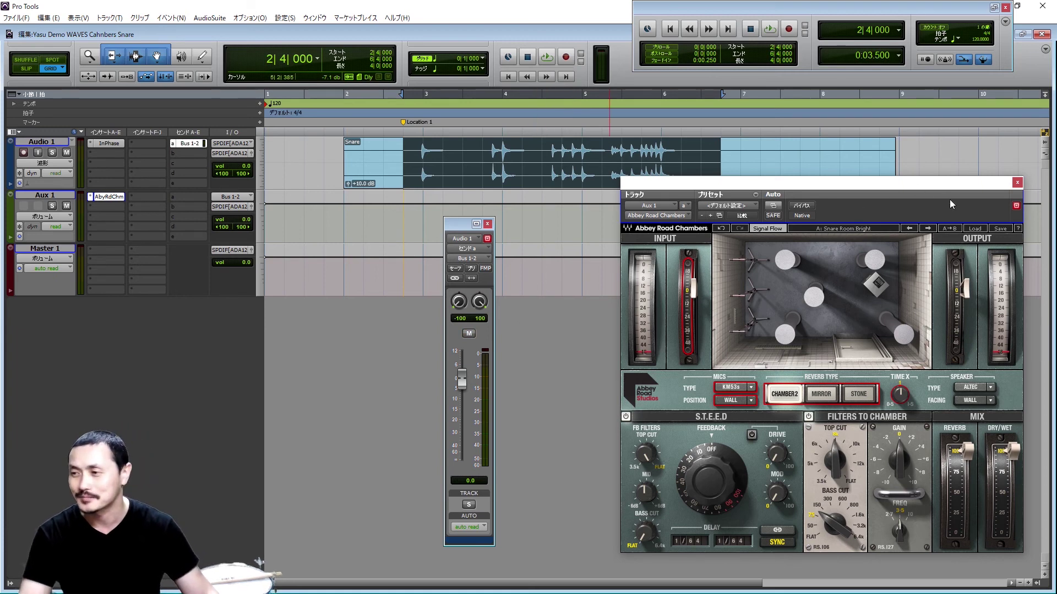
# Audition the snare with the Snare Room Bright preset, lowering the Audio 1 send to about -11.3 during playback and resetting it to 0.0.
pyautogui.click(975, 229)
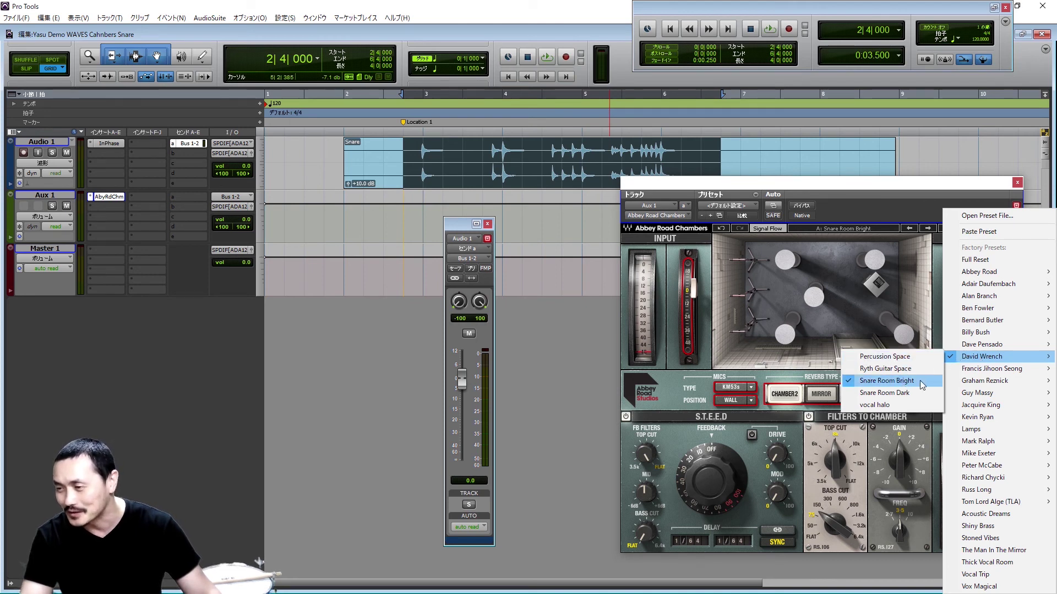
pyautogui.click(853, 199)
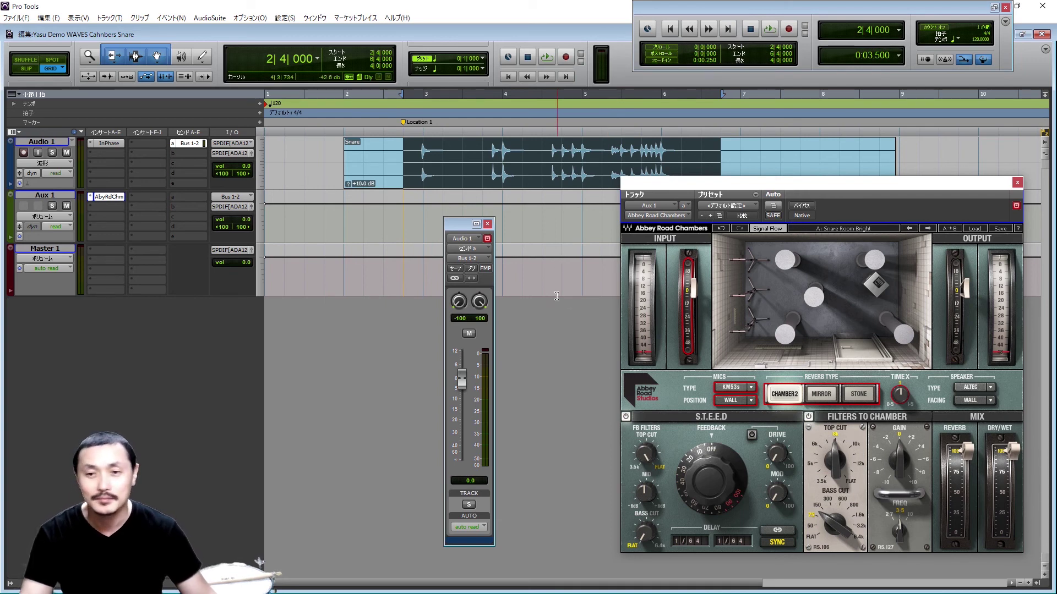
pyautogui.press('space')
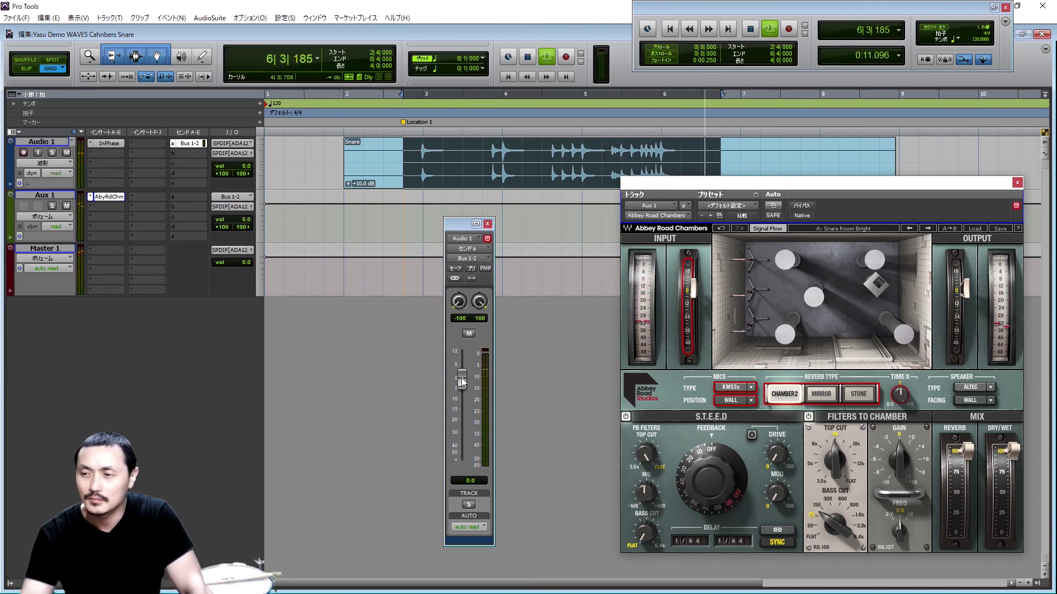
pyautogui.moveTo(461, 378); pyautogui.dragTo(462, 400)
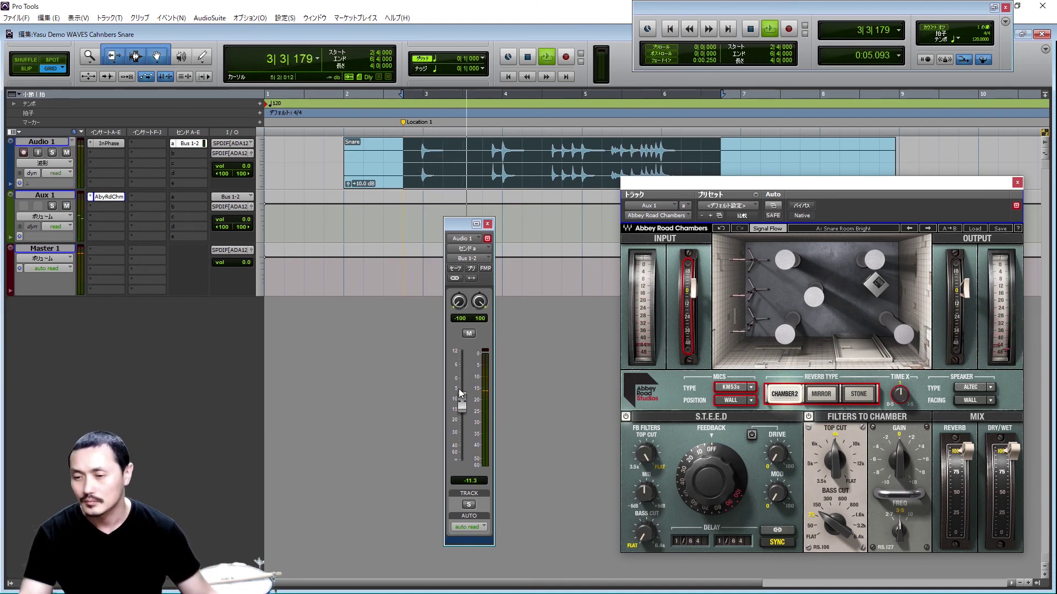
pyautogui.keyDown('alt'); pyautogui.click(461, 394); pyautogui.keyUp('alt')
# Load the Snare Room Dark preset and audition it while varying the Audio 1 send level, ending at 0.0.
pyautogui.click(975, 229)
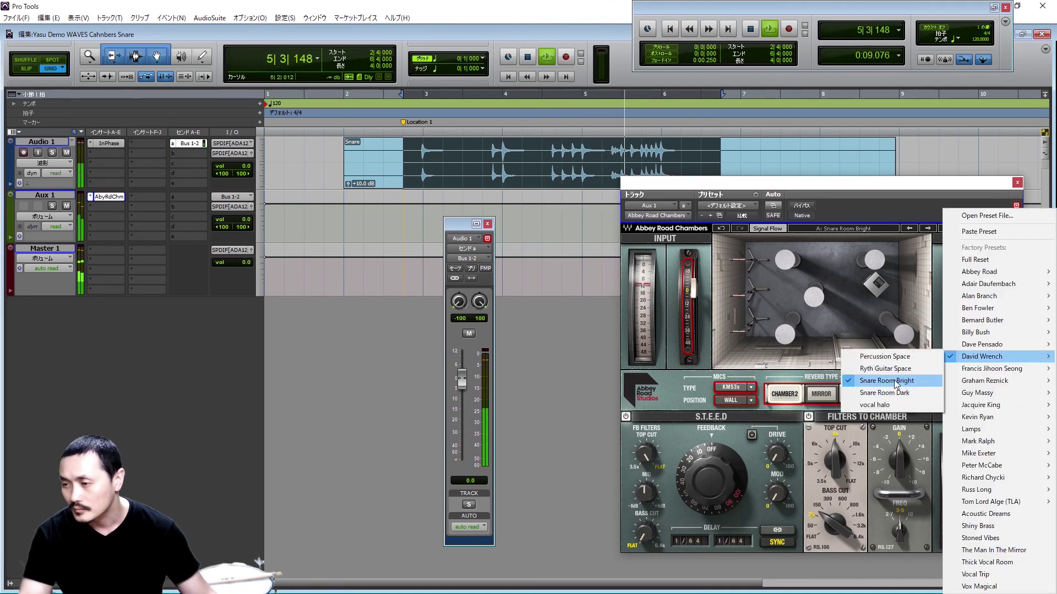
pyautogui.click(899, 393)
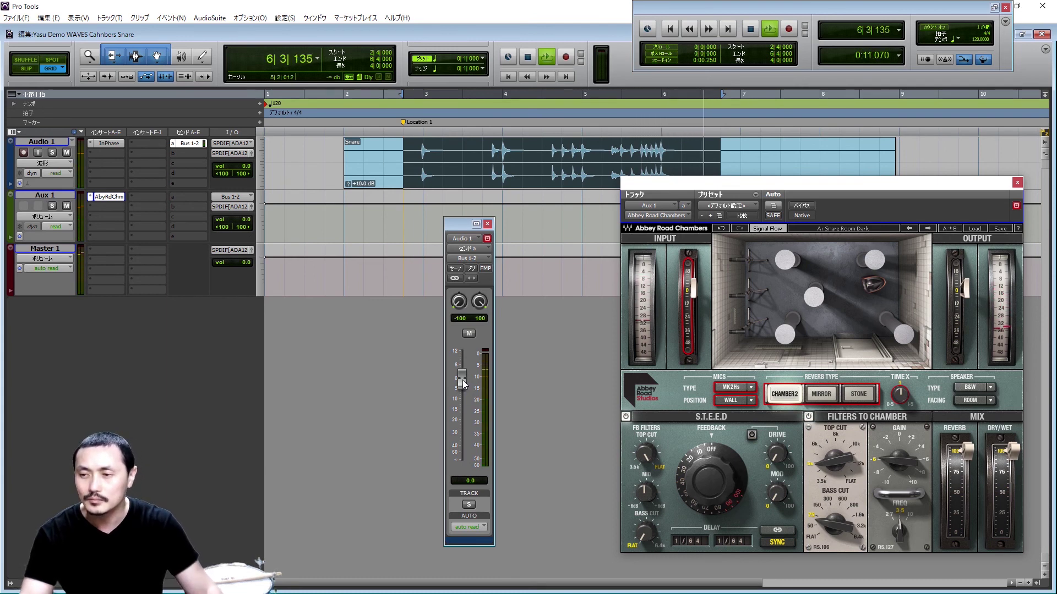
pyautogui.moveTo(462, 380)
pyautogui.mouseDown()
pyautogui.moveTo(462, 407)
pyautogui.moveTo(464, 384)
pyautogui.mouseUp()
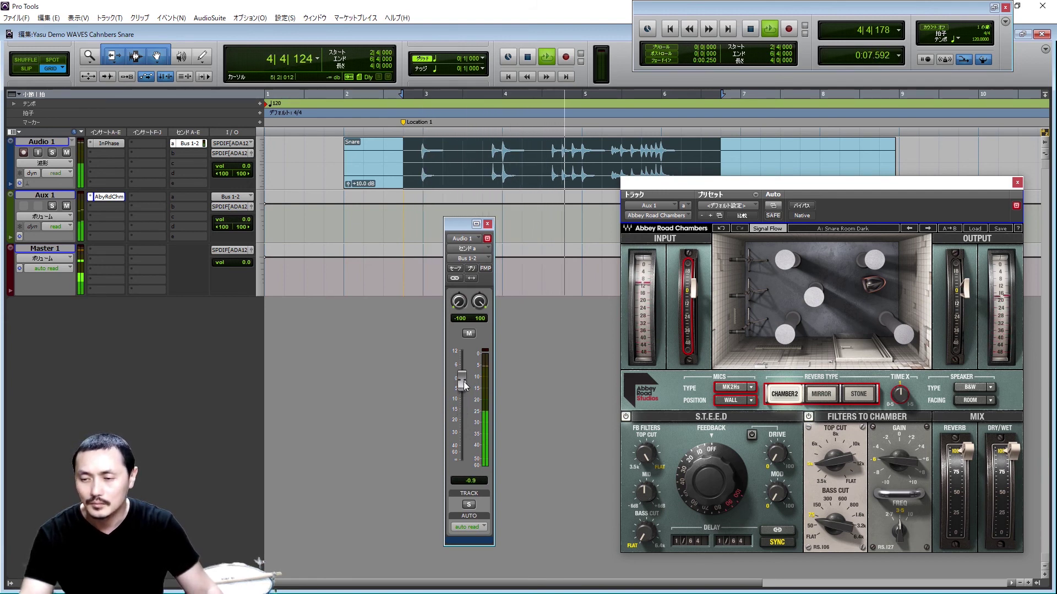
# Load the Rock Snare preset and audition it with changing Audio 1 send levels, returning the send to 0.0.
pyautogui.click(974, 230)
pyautogui.moveTo(983, 370)
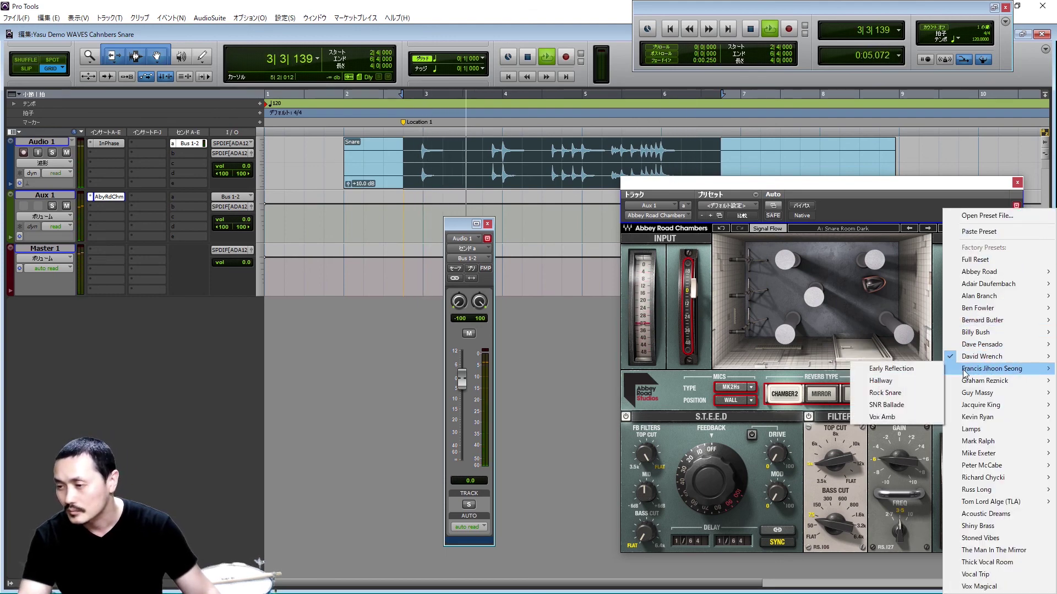
pyautogui.click(897, 393)
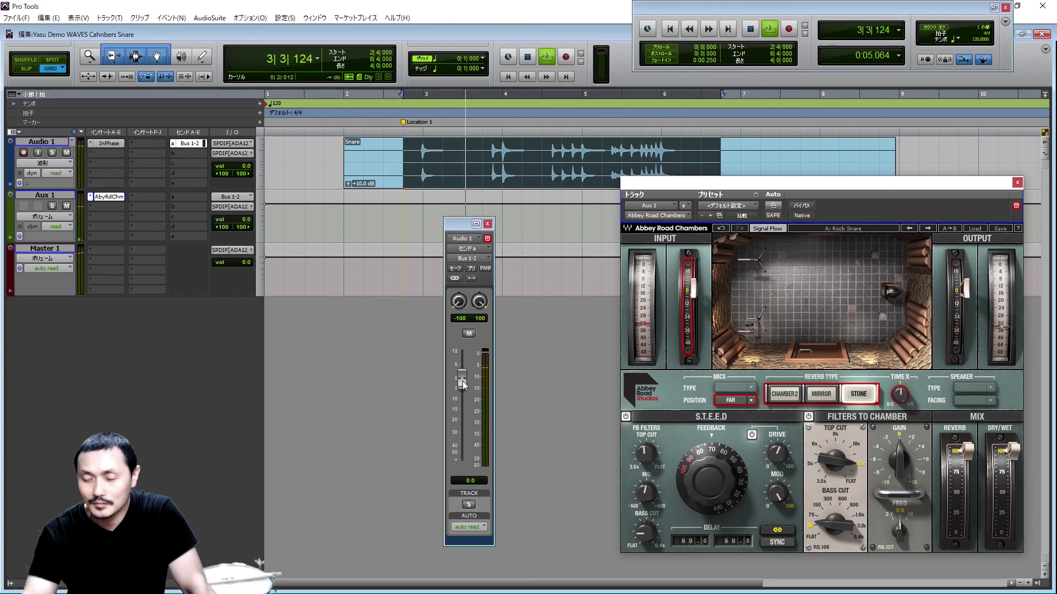
pyautogui.moveTo(463, 381)
pyautogui.mouseDown()
pyautogui.moveTo(464, 406)
pyautogui.moveTo(464, 386)
pyautogui.mouseUp()
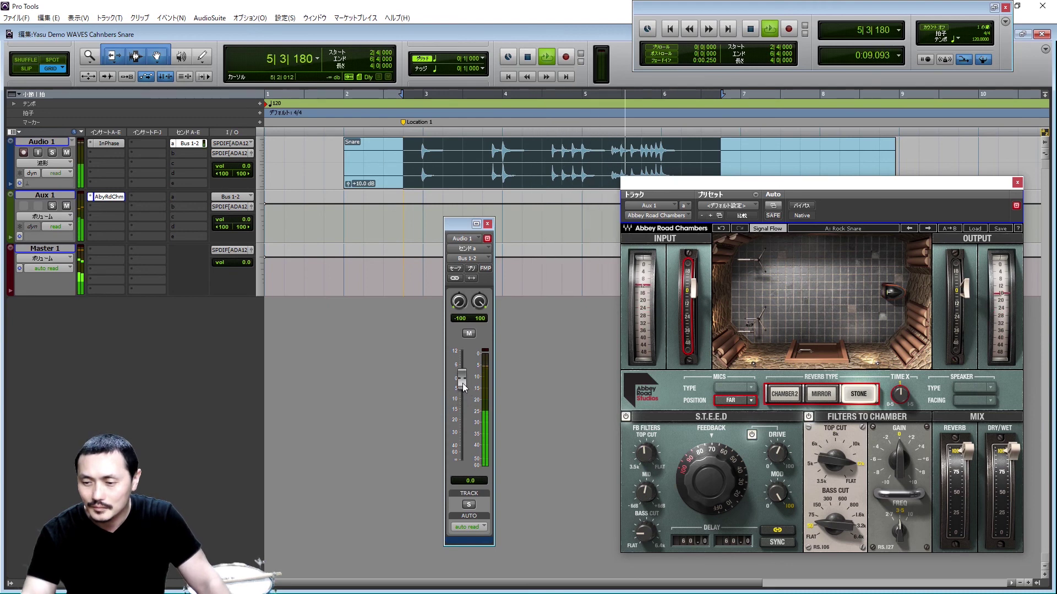
# Switch to the SNR Ballade preset and audition it, lowering the Audio 1 send to about -14.2 and resetting it to 0.0.
pyautogui.click(927, 227)
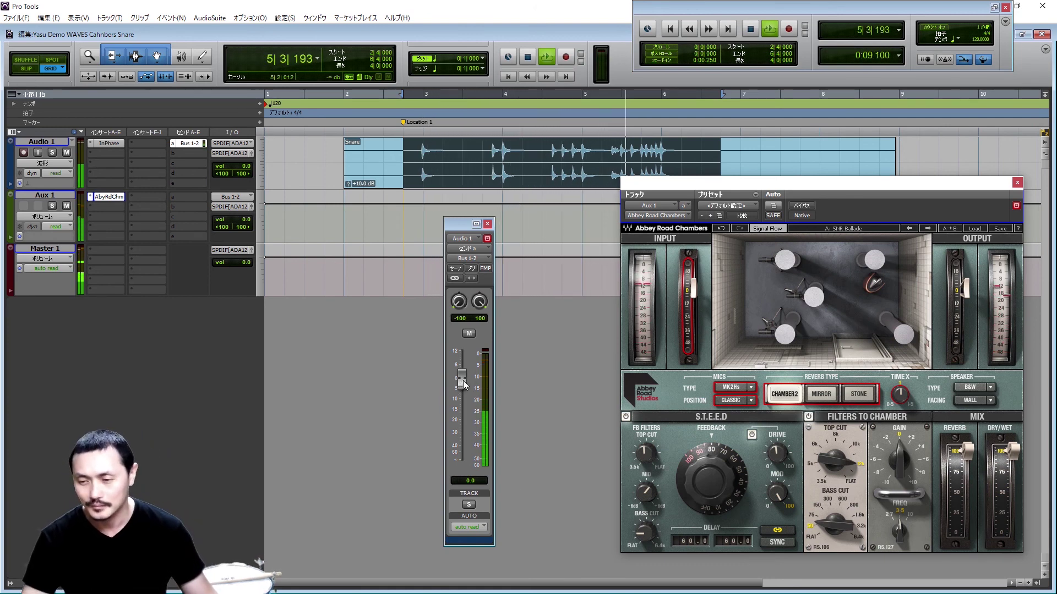
pyautogui.moveTo(463, 381); pyautogui.dragTo(464, 412)
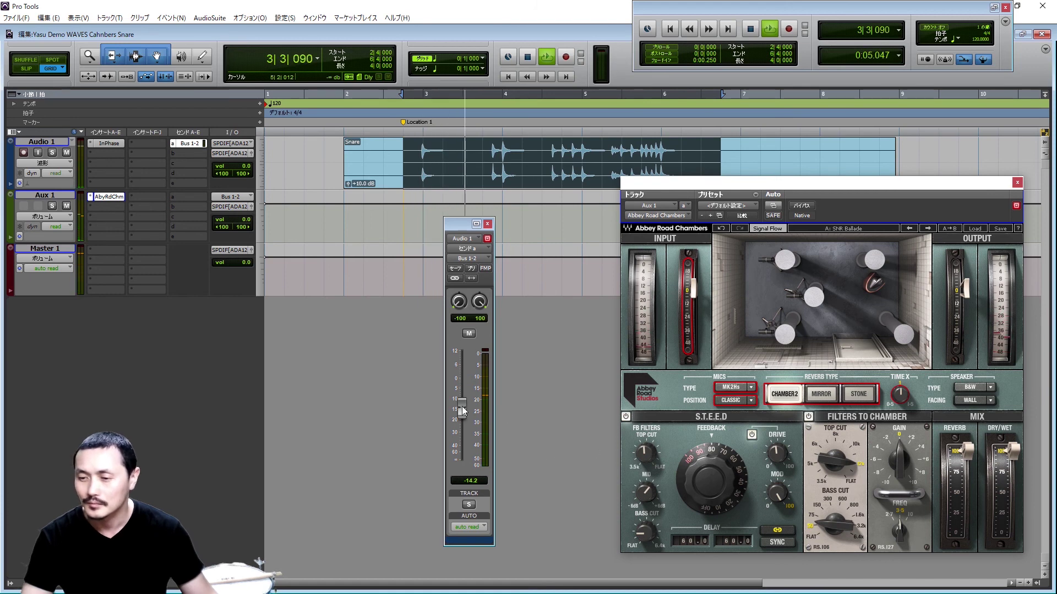
pyautogui.keyDown('alt'); pyautogui.click(461, 406); pyautogui.keyUp('alt')
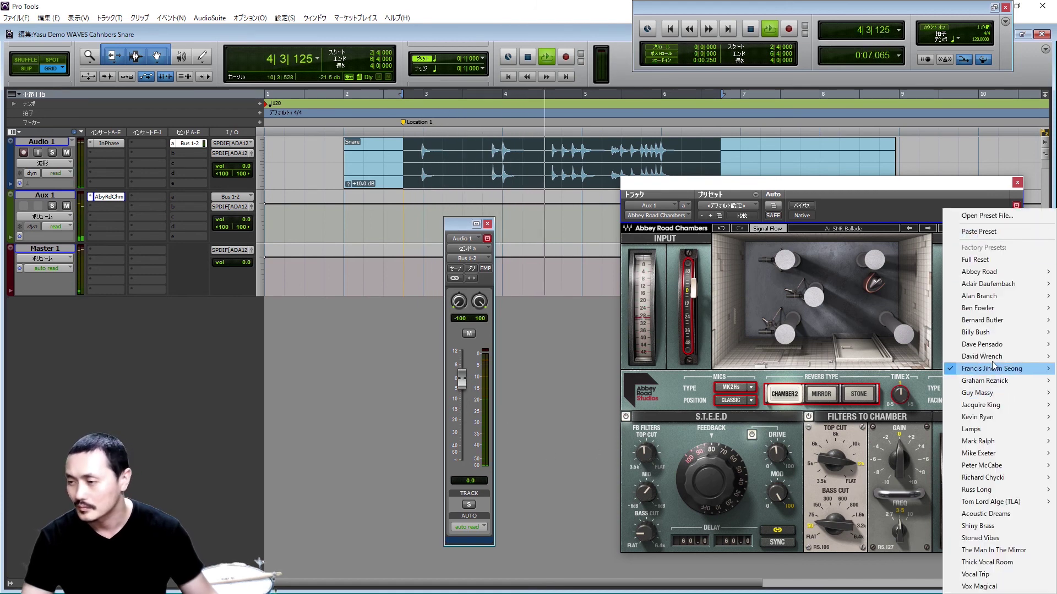
# Load the Bright Mirror Snare Medium preset and audition it, lowering the Audio 1 send to about -14.7 and resetting it to 0.0.
pyautogui.moveTo(985, 373)
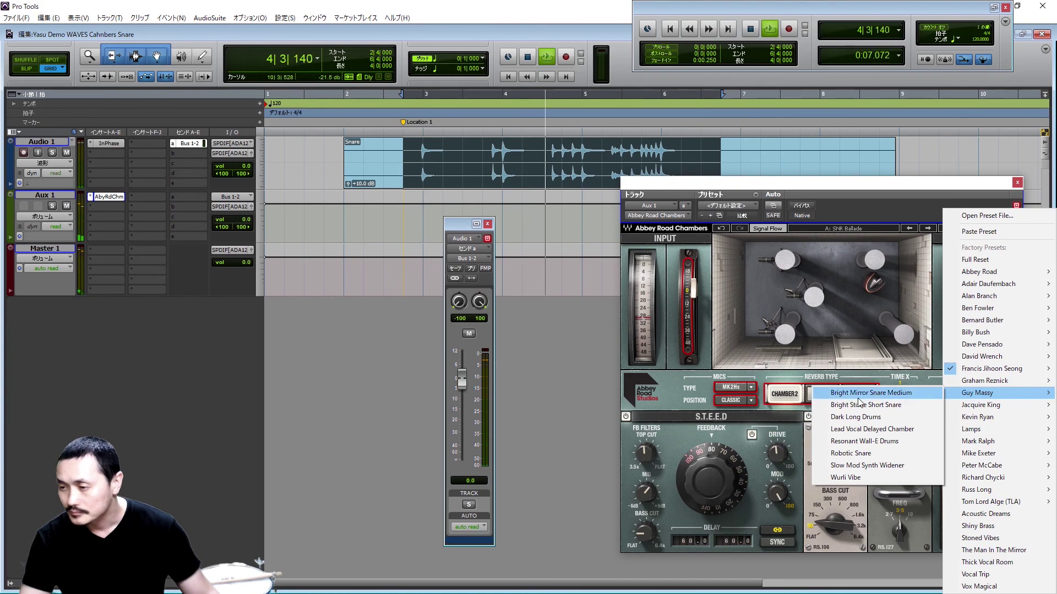
pyautogui.click(847, 394)
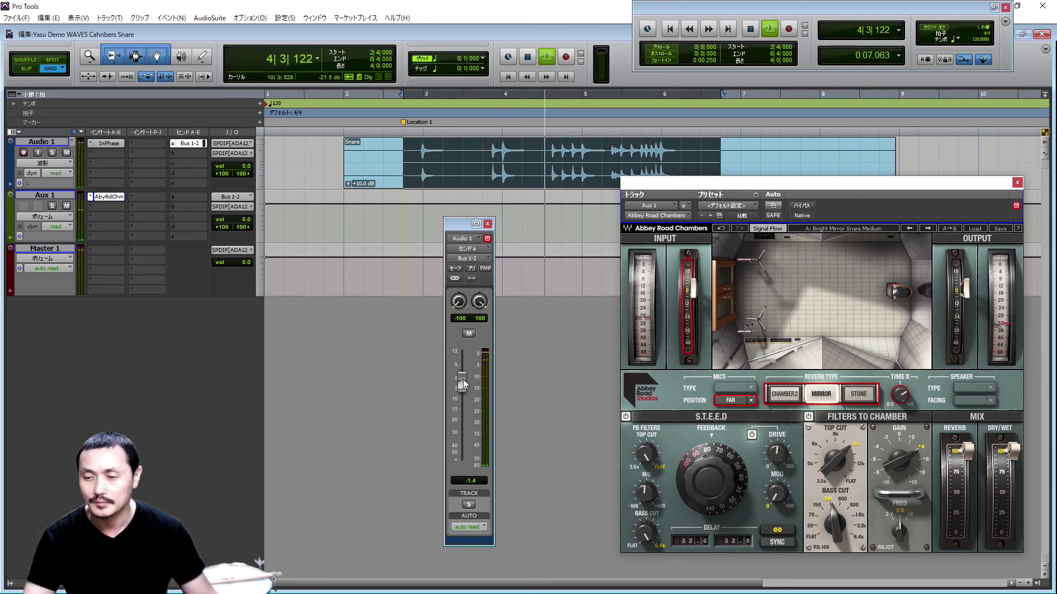
pyautogui.moveTo(464, 378); pyautogui.dragTo(462, 407)
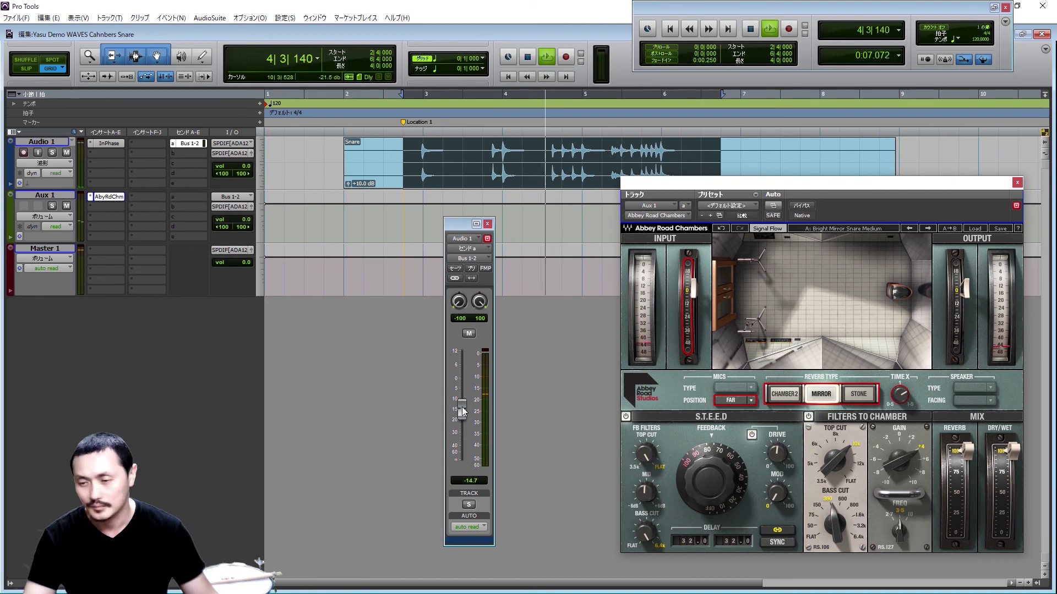
pyautogui.keyDown('alt'); pyautogui.click(461, 407); pyautogui.keyUp('alt')
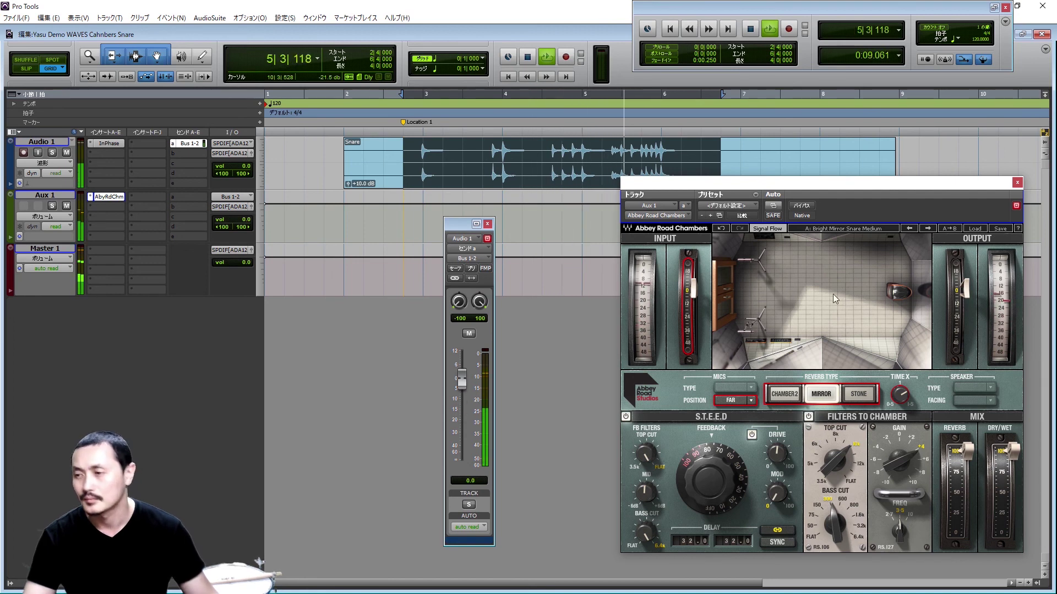
# Switch to the Bright Stone Short Snare preset and audition it while varying the Audio 1 send level, ending at 0.0.
pyautogui.click(928, 228)
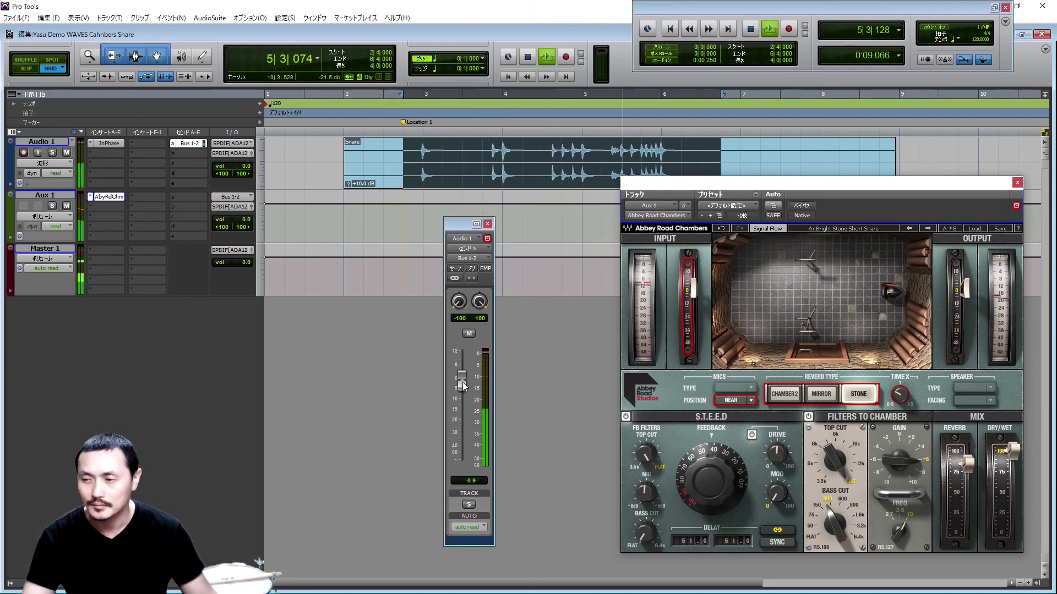
pyautogui.moveTo(462, 381)
pyautogui.mouseDown()
pyautogui.moveTo(458, 424)
pyautogui.moveTo(463, 385)
pyautogui.mouseUp()
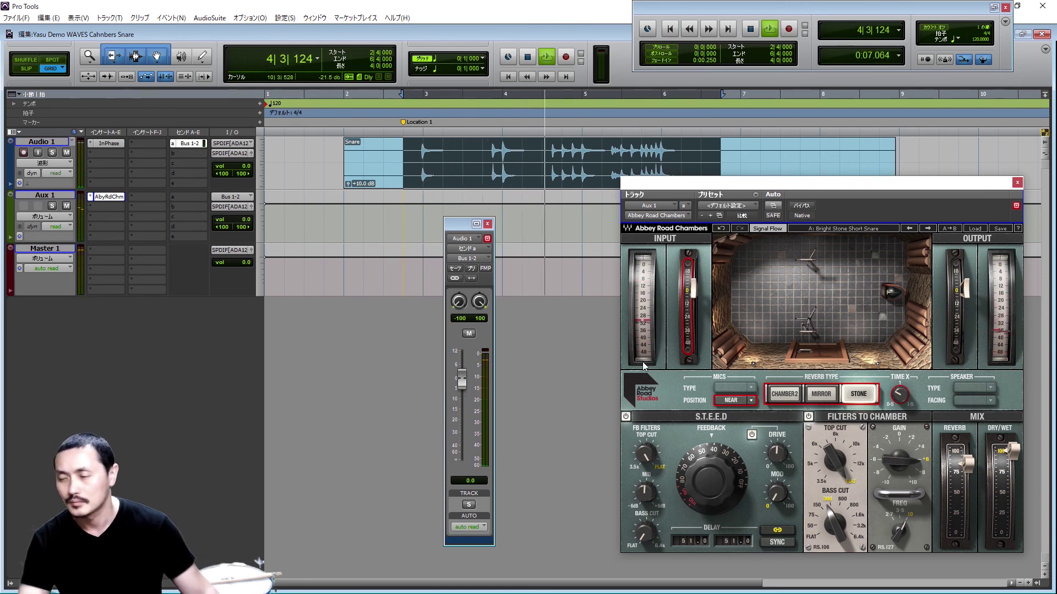
# Load the Jacquire King Snare preset and audition it, lowering the Audio 1 send to about -11.3 and returning it to 0.0.
pyautogui.click(975, 228)
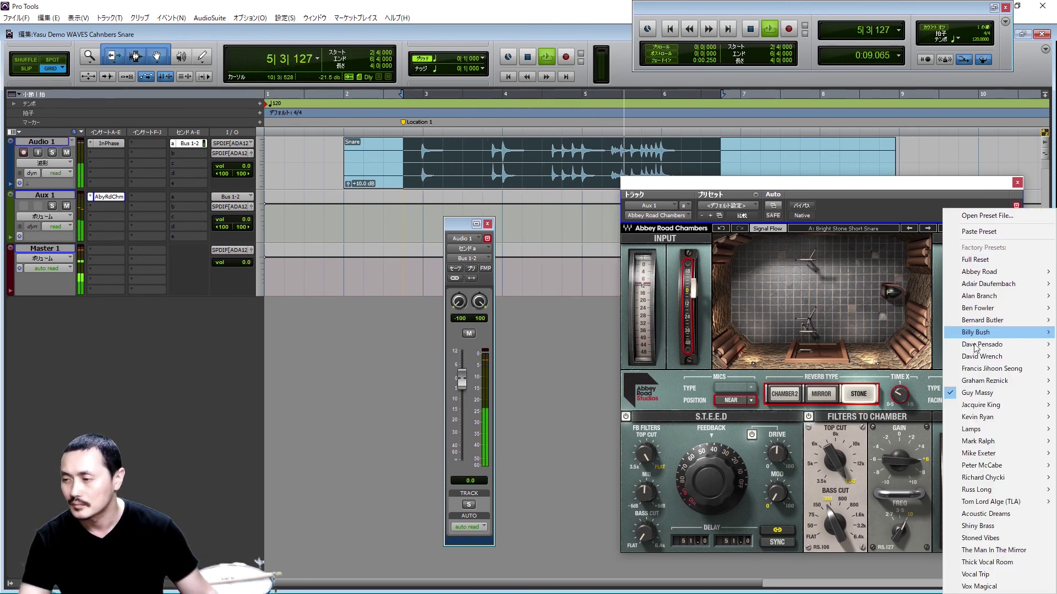
pyautogui.moveTo(966, 394)
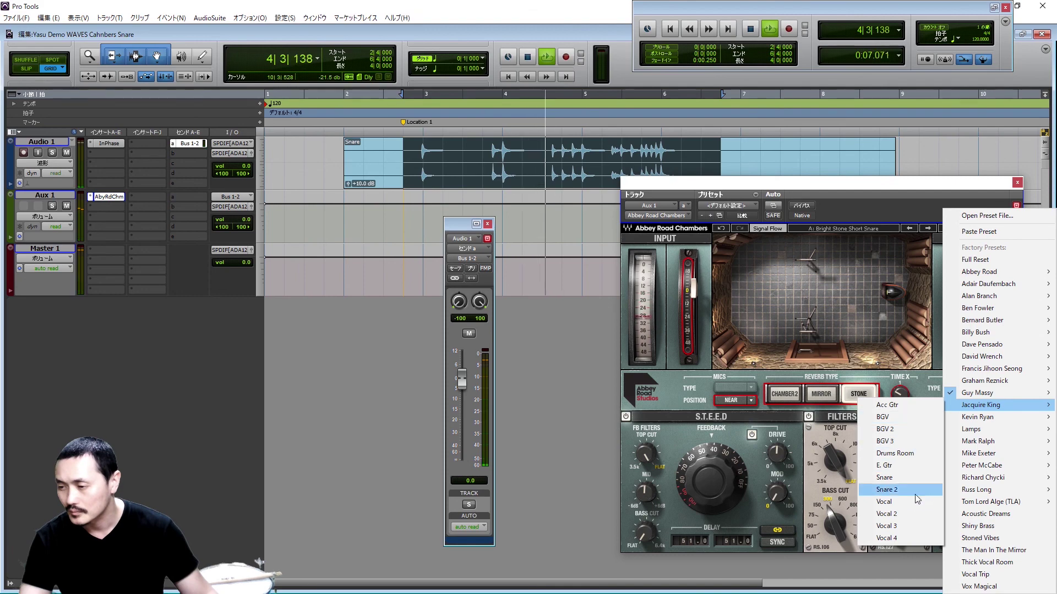
pyautogui.click(907, 477)
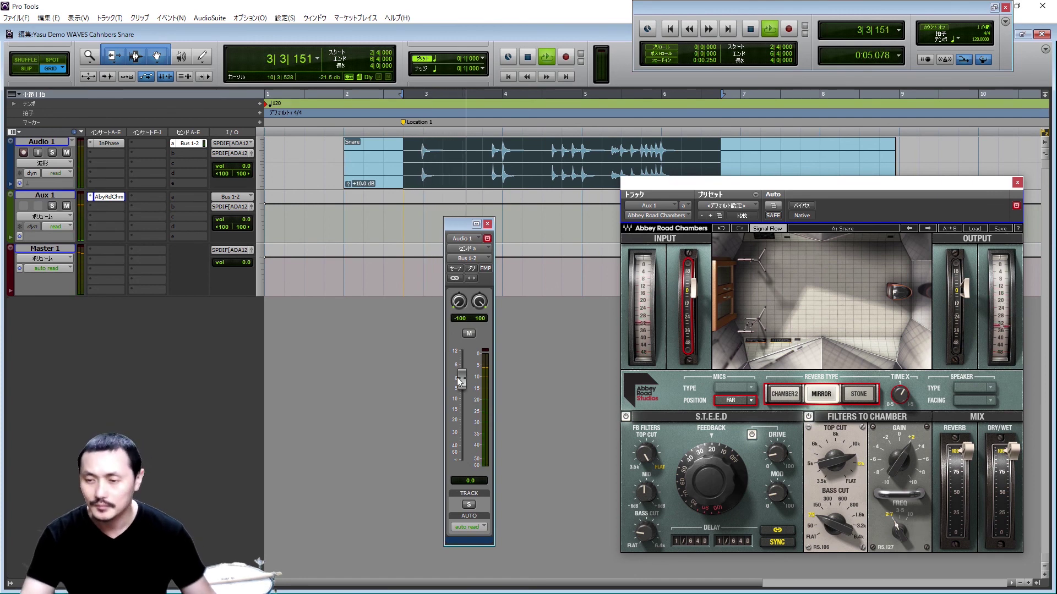
pyautogui.moveTo(461, 380); pyautogui.dragTo(462, 402)
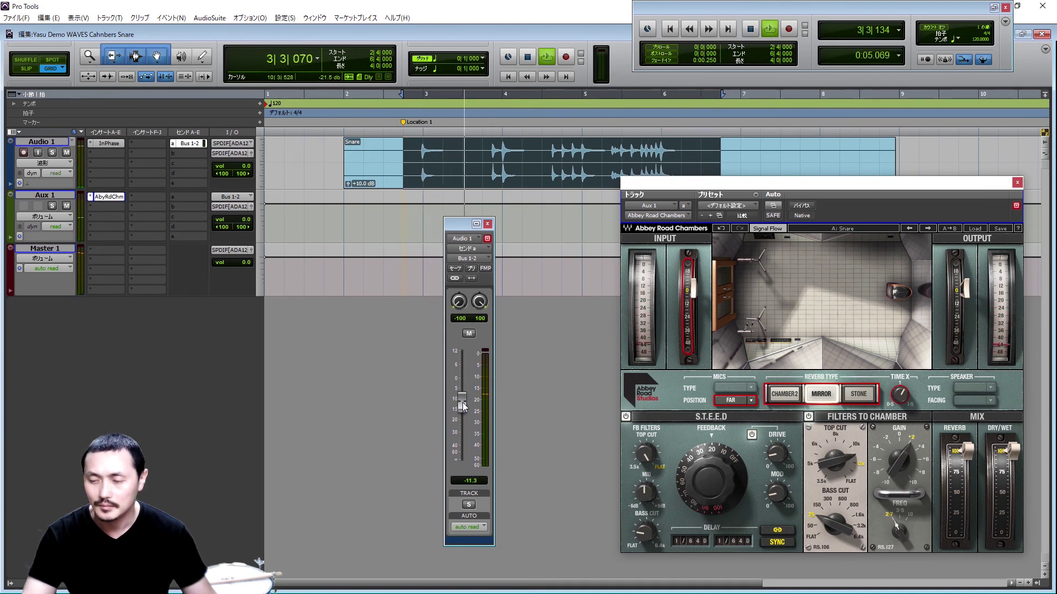
pyautogui.moveTo(463, 402); pyautogui.dragTo(464, 388)
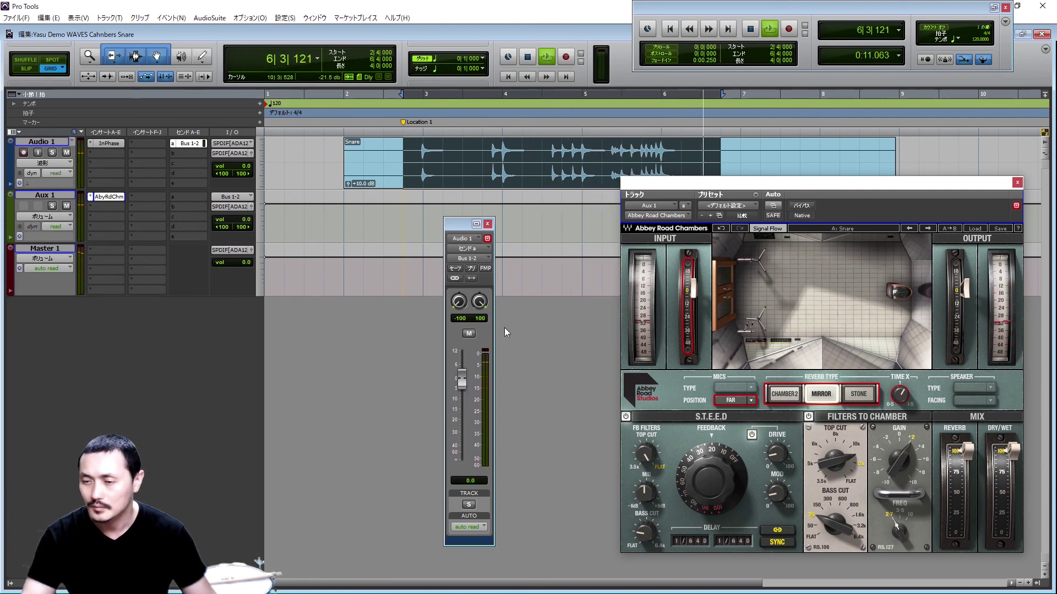
# Mute the Audio 1 send to Bus 1-2 and load the Jacquire King Snare 2 preset in Abbey Road Chambers.
pyautogui.click(468, 334)
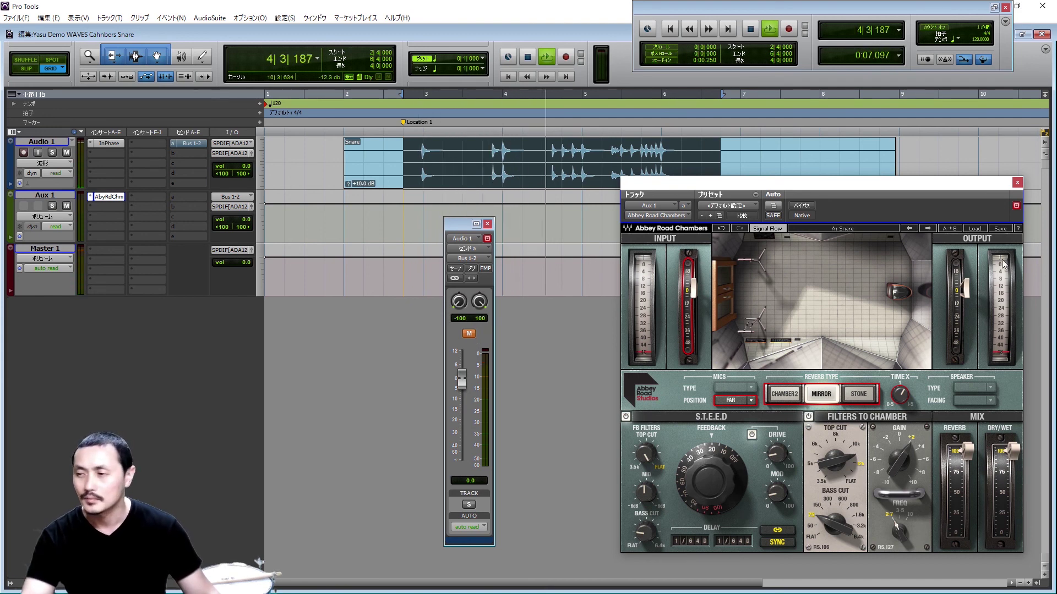
pyautogui.click(974, 230)
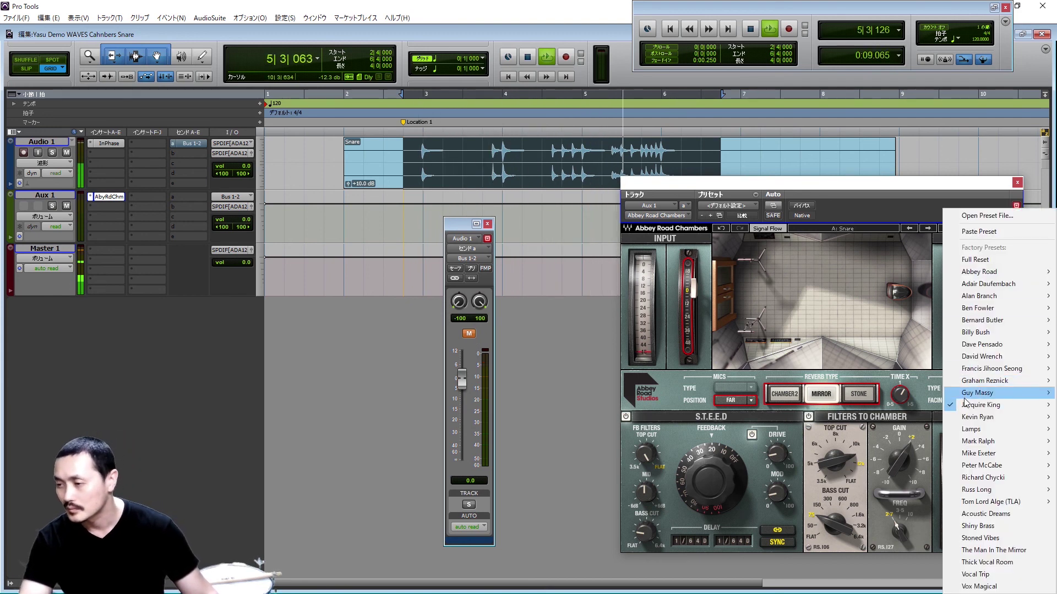
pyautogui.moveTo(964, 406)
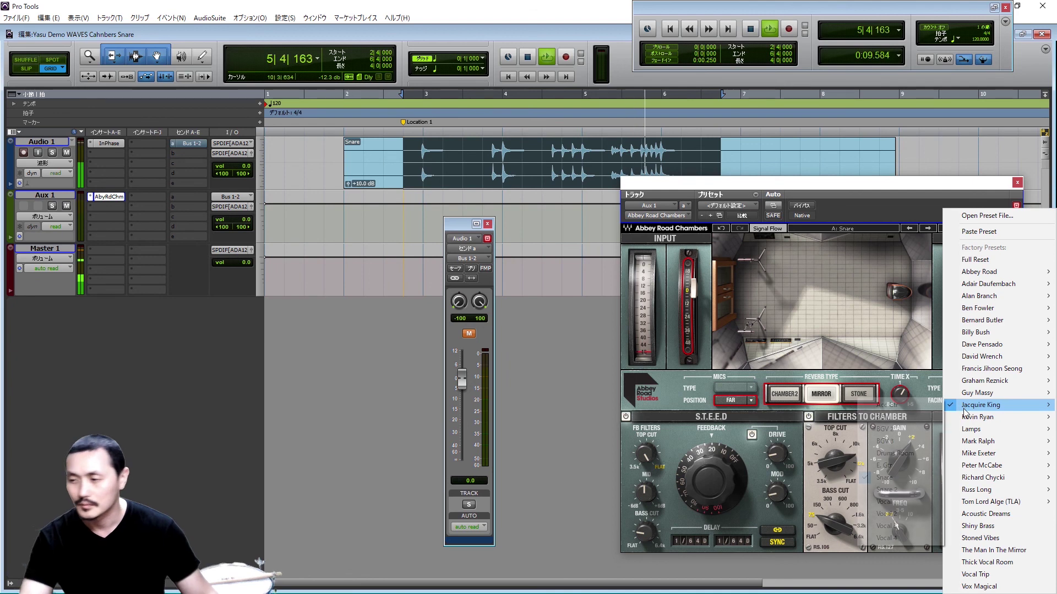
pyautogui.click(892, 491)
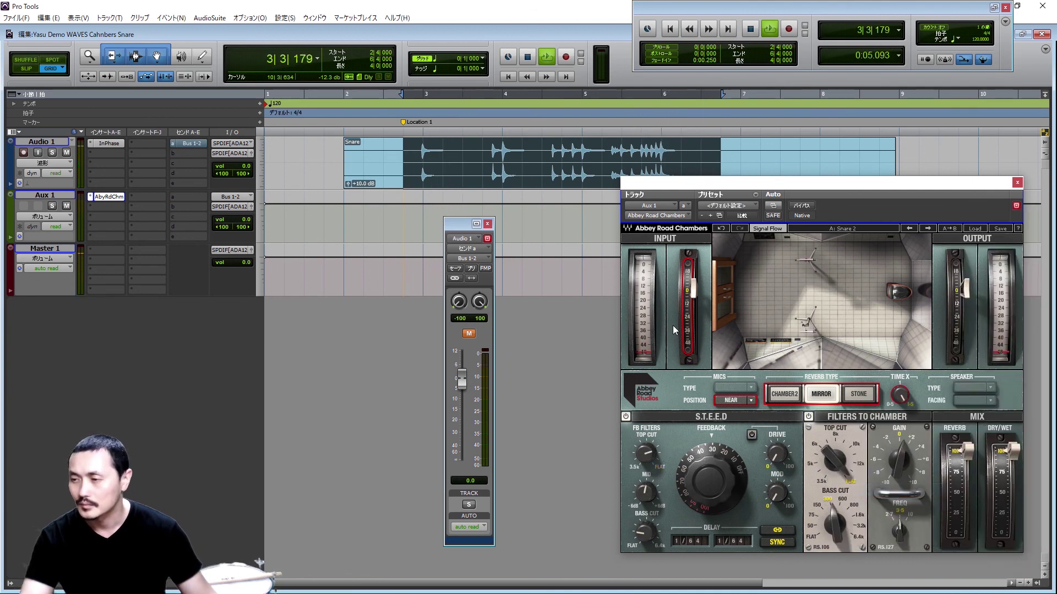
# Unmute the Audio 1 send and audition the Jacquire King Snare 2 preset, lowering the send to about -11.8 and resetting it to 0.0.
pyautogui.click(469, 334)
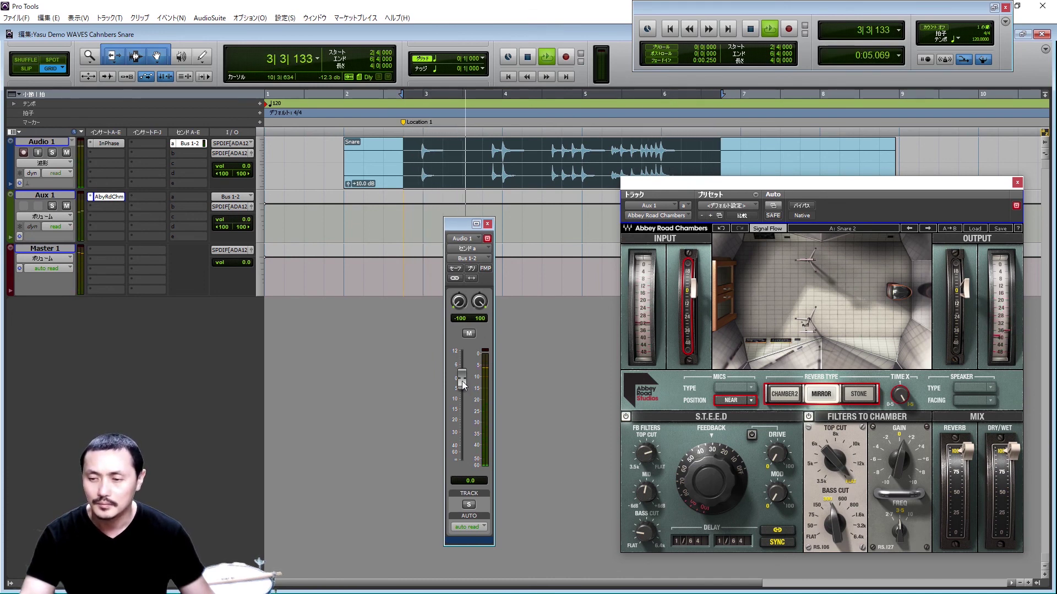
pyautogui.moveTo(462, 381); pyautogui.dragTo(465, 407)
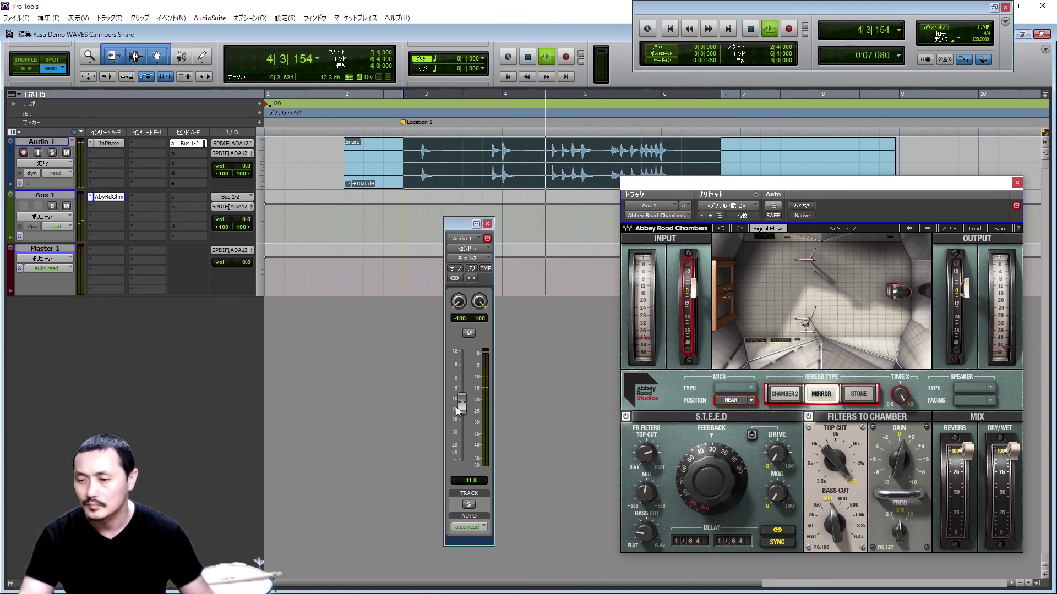
pyautogui.keyDown('alt'); pyautogui.click(460, 406); pyautogui.keyUp('alt')
# Load the Mike Exeter Short Bright Snare preset and audition it, lowering the Audio 1 send to about -17.2 and raising it to about -5.7.
pyautogui.click(974, 228)
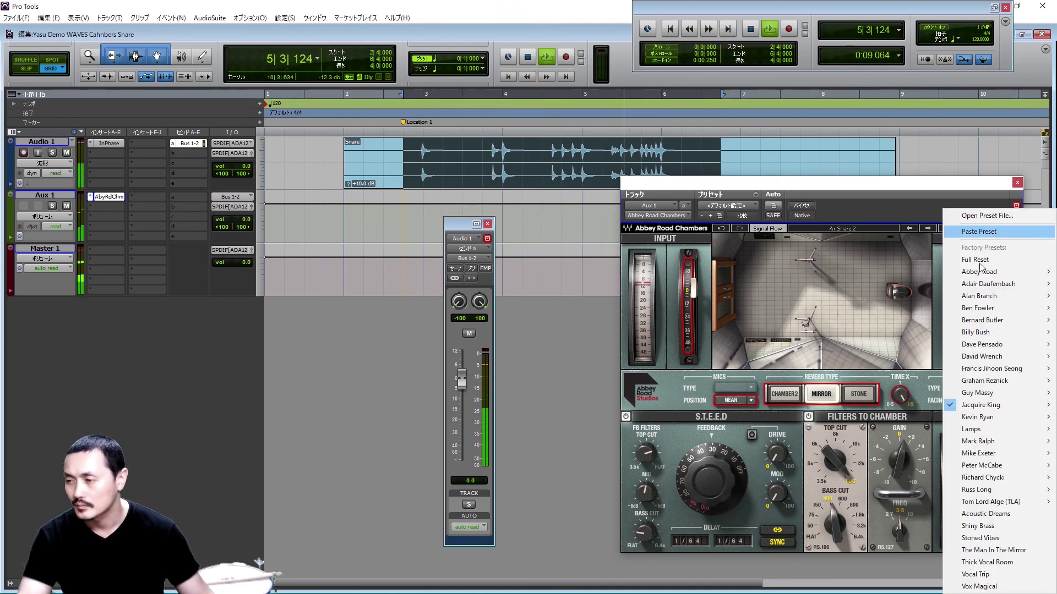
pyautogui.moveTo(986, 407)
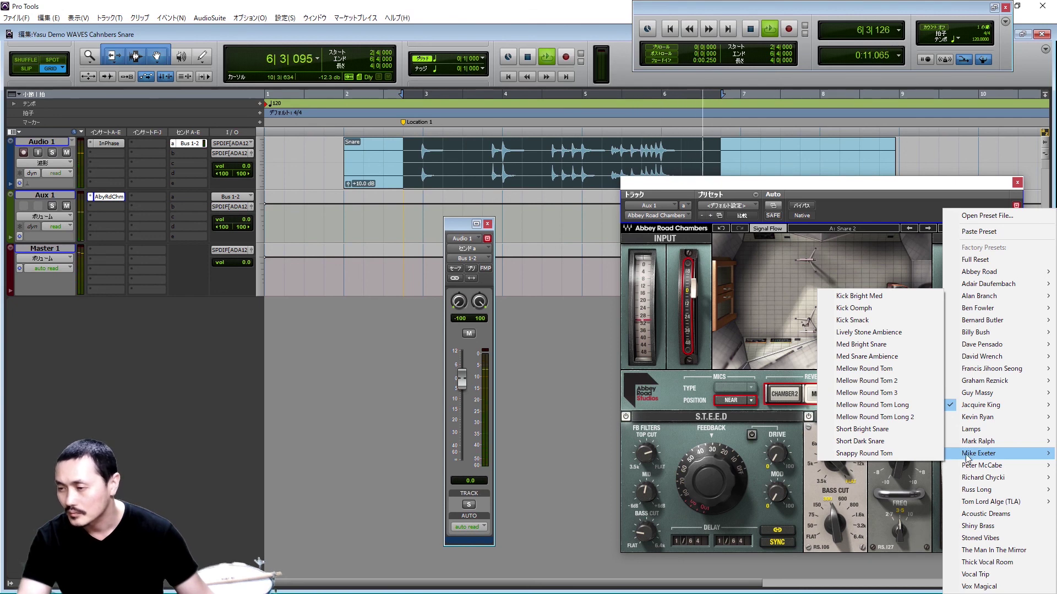
pyautogui.click(870, 432)
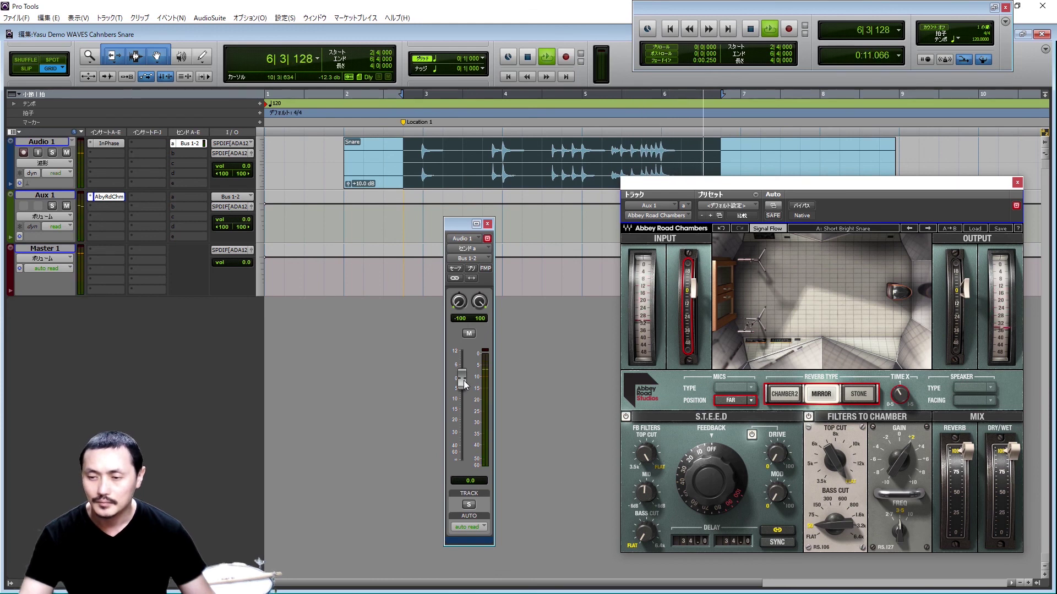
pyautogui.moveTo(463, 384); pyautogui.dragTo(465, 418)
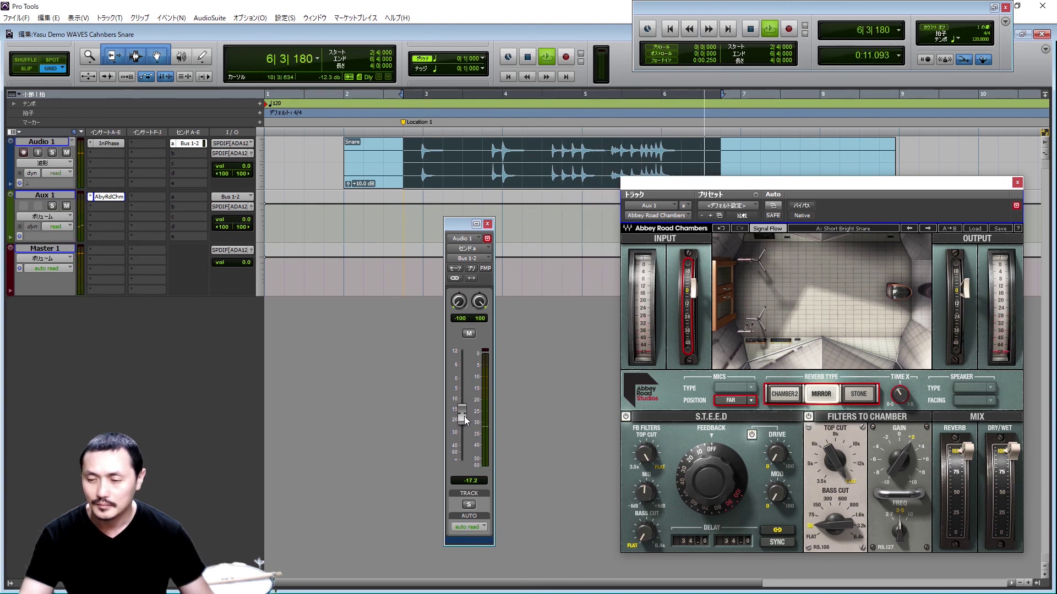
pyautogui.moveTo(465, 420); pyautogui.dragTo(469, 391)
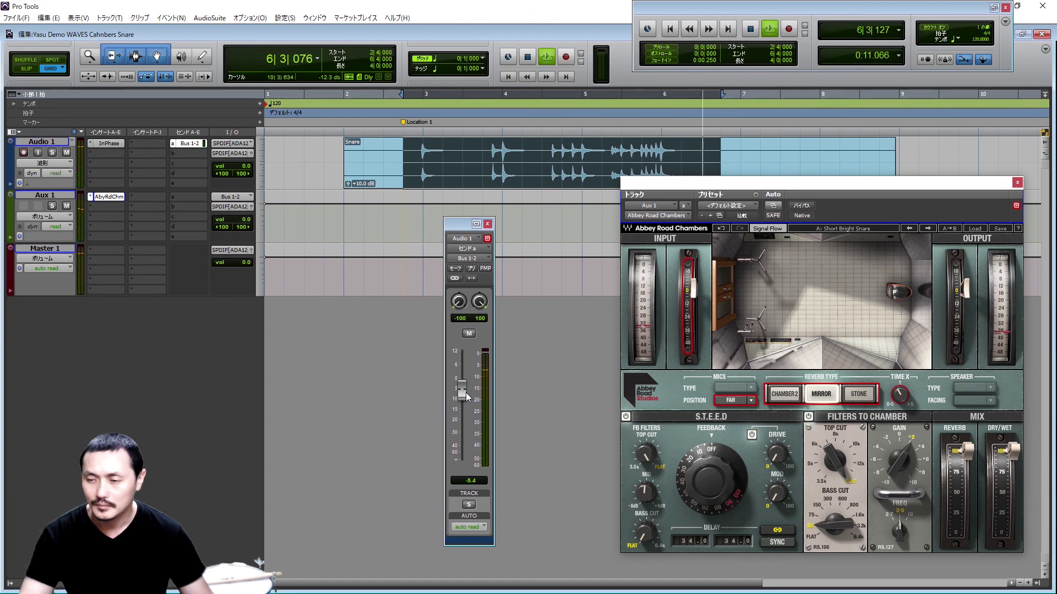
# Switch to the Short Dark Snare preset and audition it with the Audio 1 send at 0.0, lowered to about -25.7, and returned to 0.0.
pyautogui.click(928, 228)
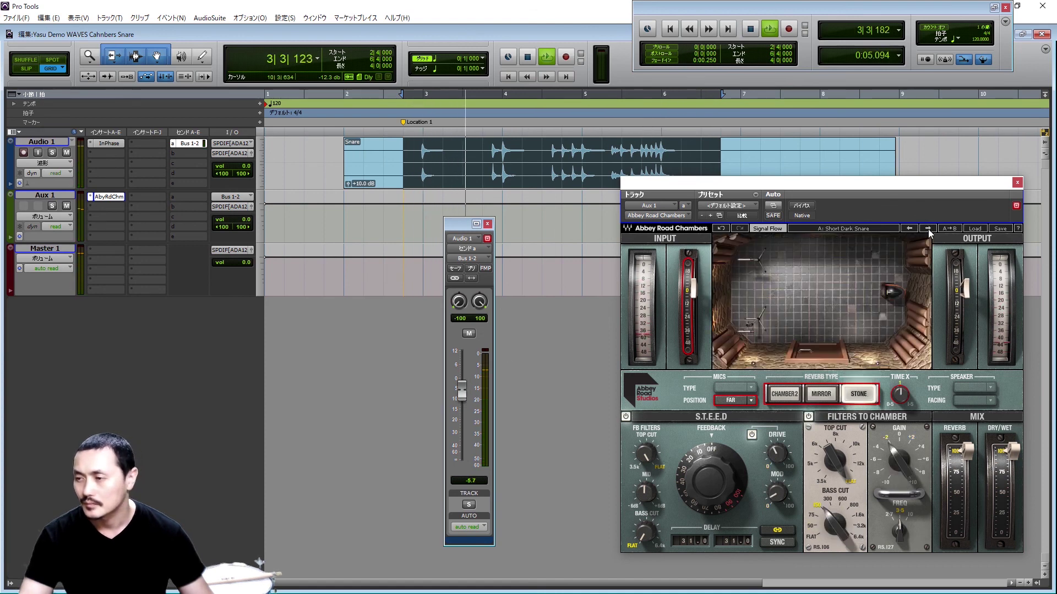
pyautogui.keyDown('alt'); pyautogui.click(461, 391); pyautogui.keyUp('alt')
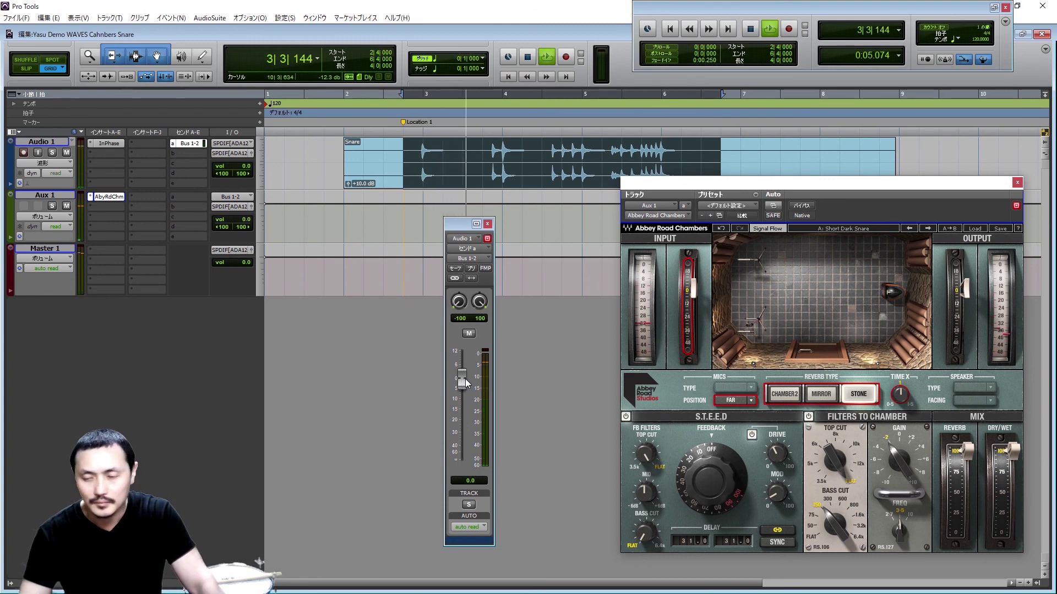
pyautogui.moveTo(464, 380); pyautogui.dragTo(465, 421)
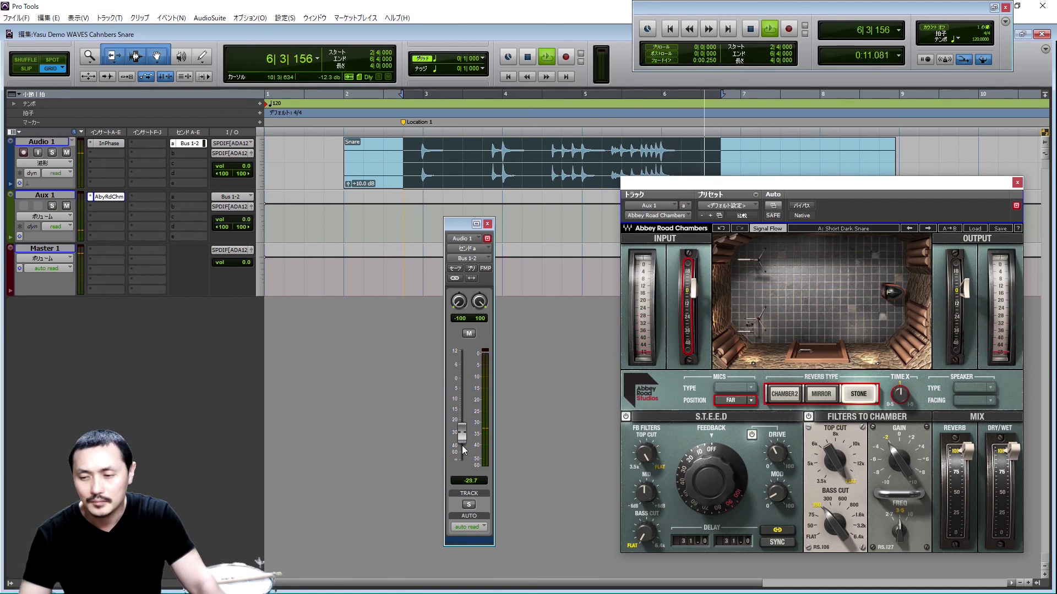
pyautogui.moveTo(462, 434); pyautogui.dragTo(465, 387)
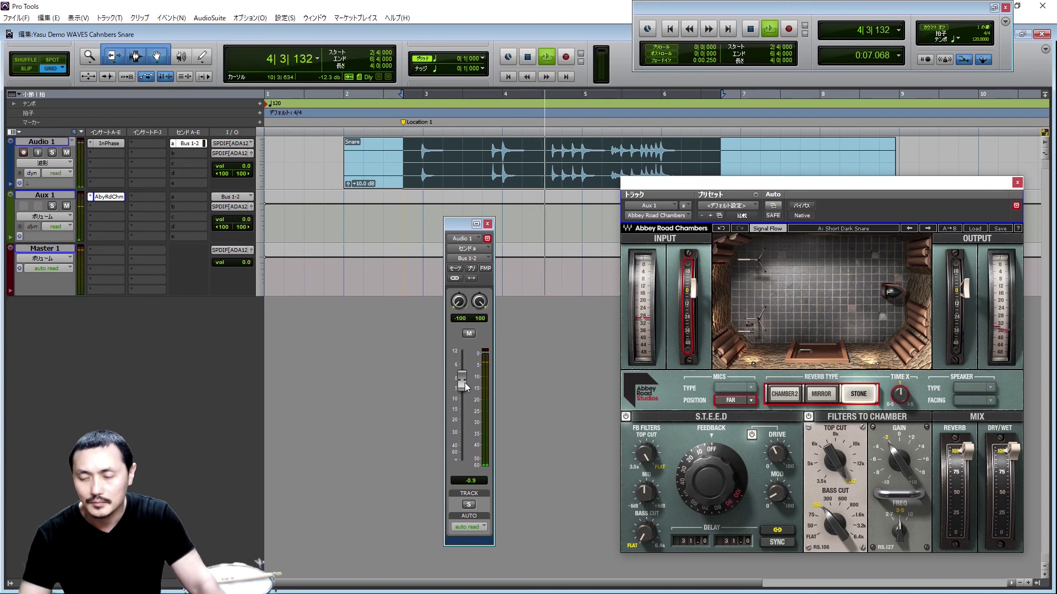
pyautogui.keyDown('alt'); pyautogui.click(465, 386); pyautogui.keyUp('alt')
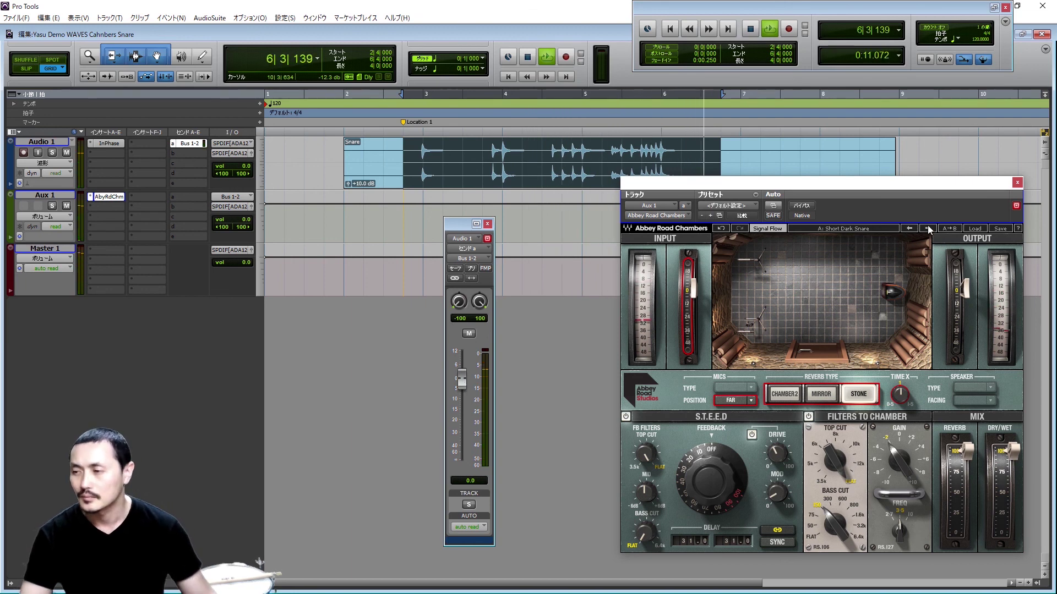
# Load the Peter McCabe Snare 1 preset and audition it, lowering the Audio 1 send to about -6.8 and resetting it to 0.0.
pyautogui.click(980, 226)
pyautogui.moveTo(981, 455)
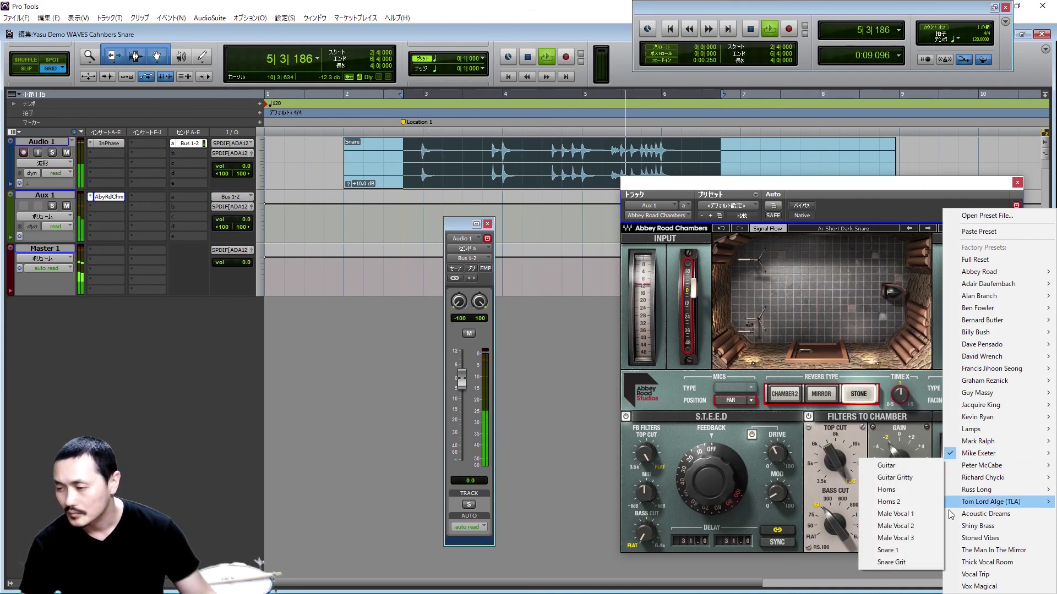
pyautogui.click(899, 549)
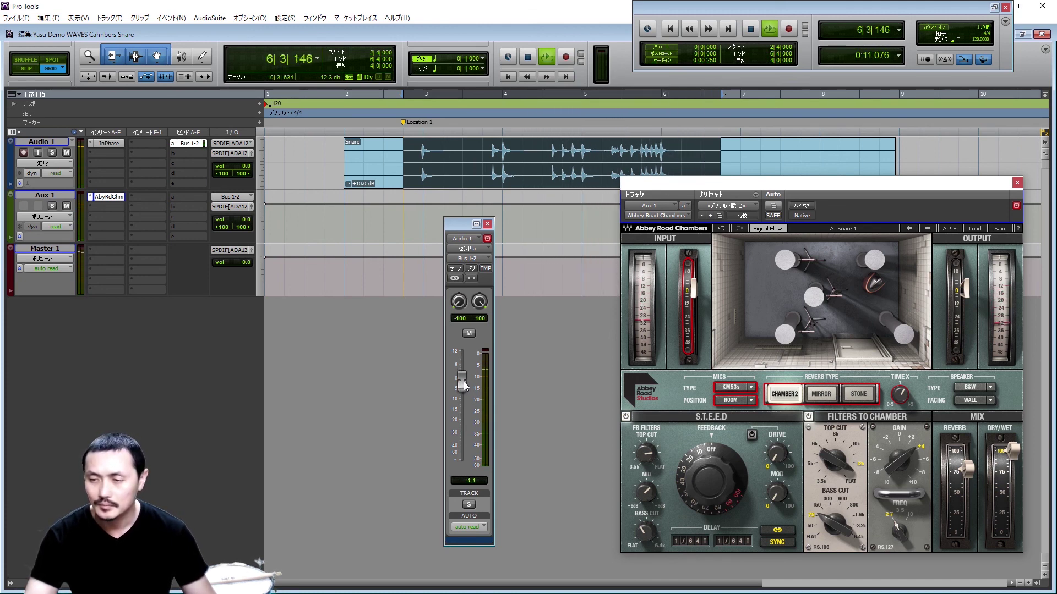
pyautogui.moveTo(462, 380)
pyautogui.mouseDown()
pyautogui.moveTo(466, 412)
pyautogui.moveTo(466, 398)
pyautogui.mouseUp()
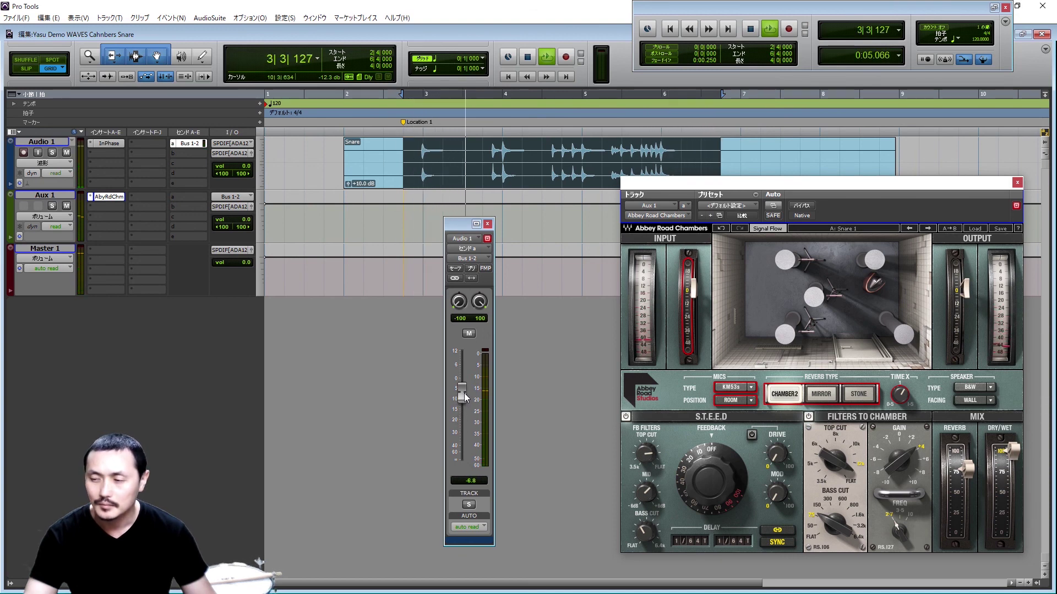
pyautogui.keyDown('alt'); pyautogui.click(465, 397); pyautogui.keyUp('alt')
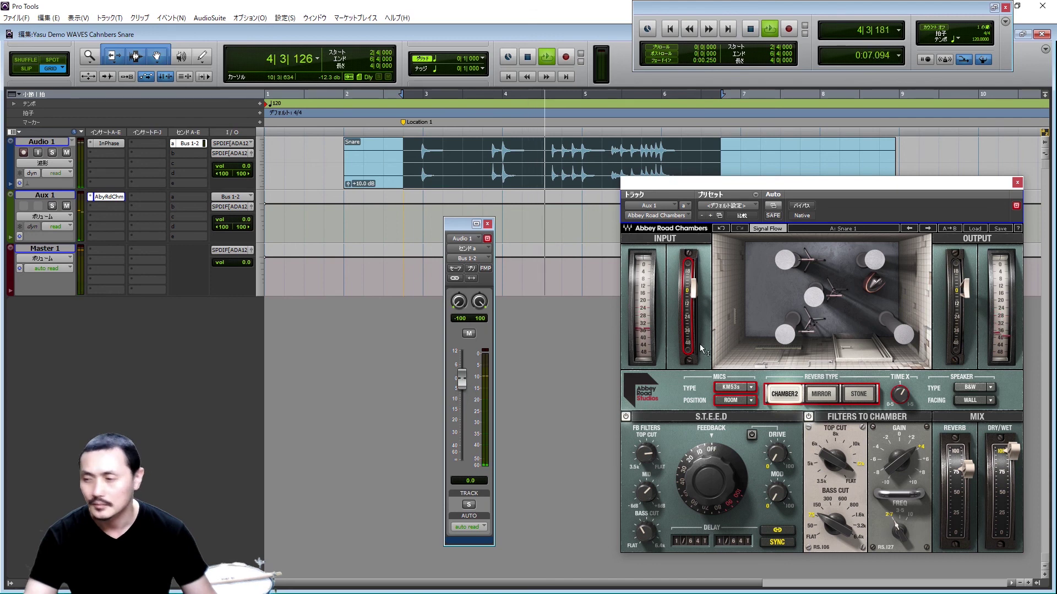
# Switch to the Snare Grit preset and audition it, lowering the Audio 1 send to about -17.4 and resetting it to 0.0.
pyautogui.click(928, 228)
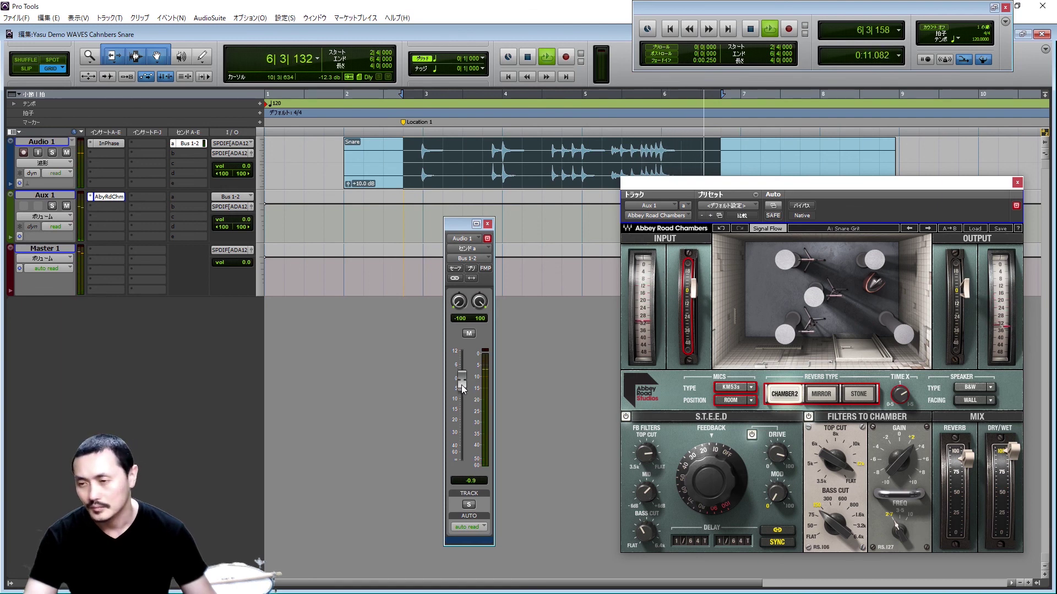
pyautogui.moveTo(461, 385); pyautogui.dragTo(461, 421)
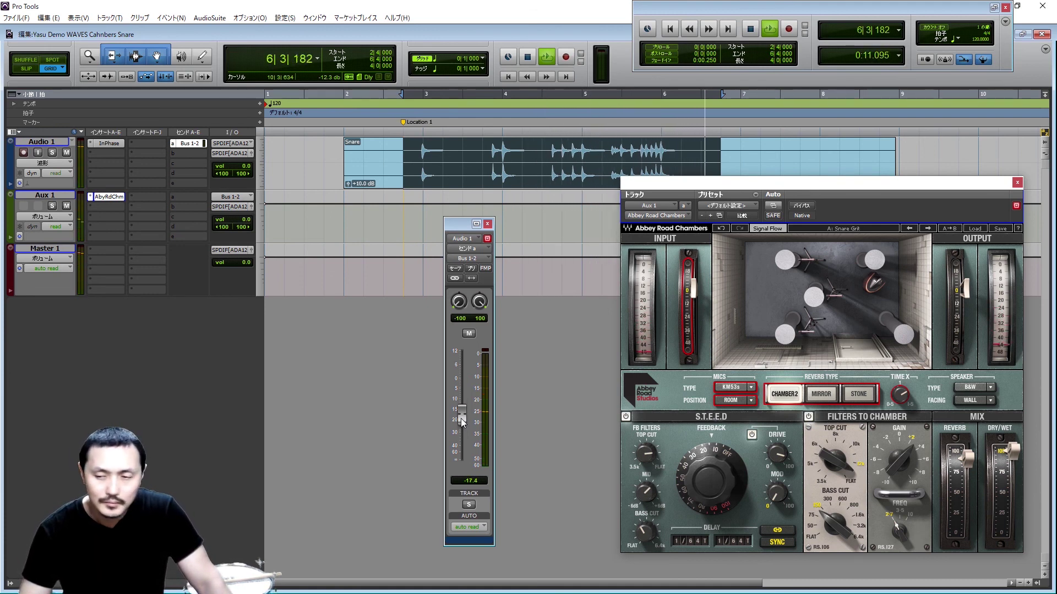
pyautogui.keyDown('alt'); pyautogui.click(461, 417); pyautogui.keyUp('alt')
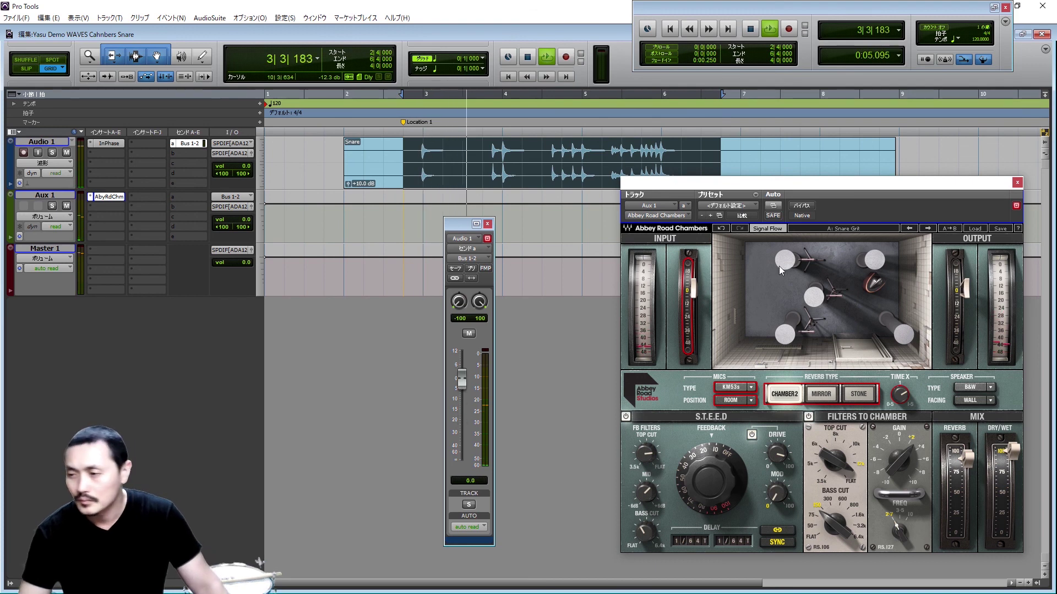
# Load the Richard Chycki Snare preset and audition it, lowering the Audio 1 send to about -15.0 and raising it back up.
pyautogui.click(975, 228)
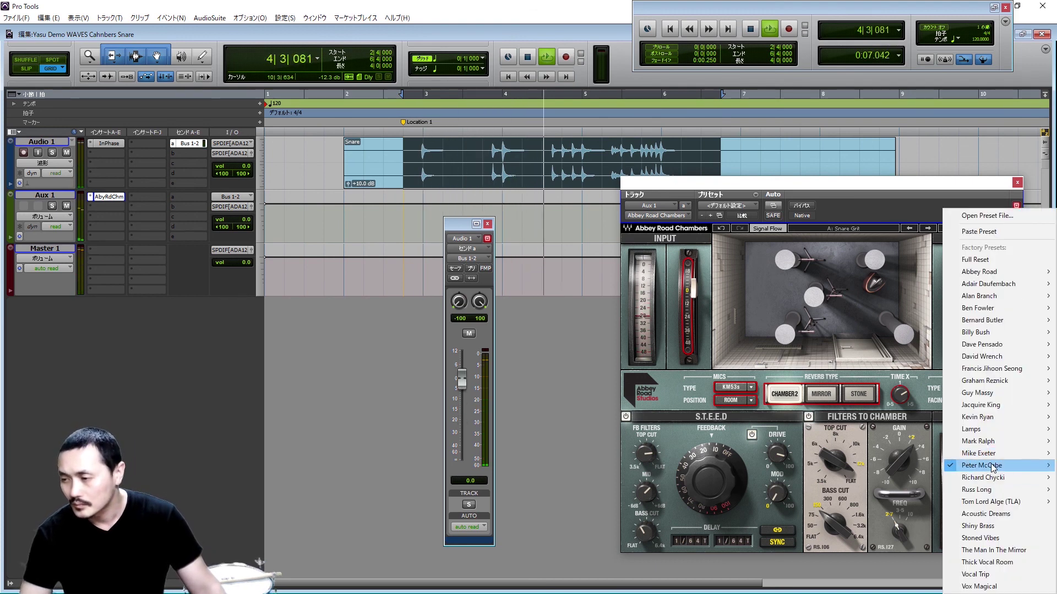
pyautogui.moveTo(987, 483)
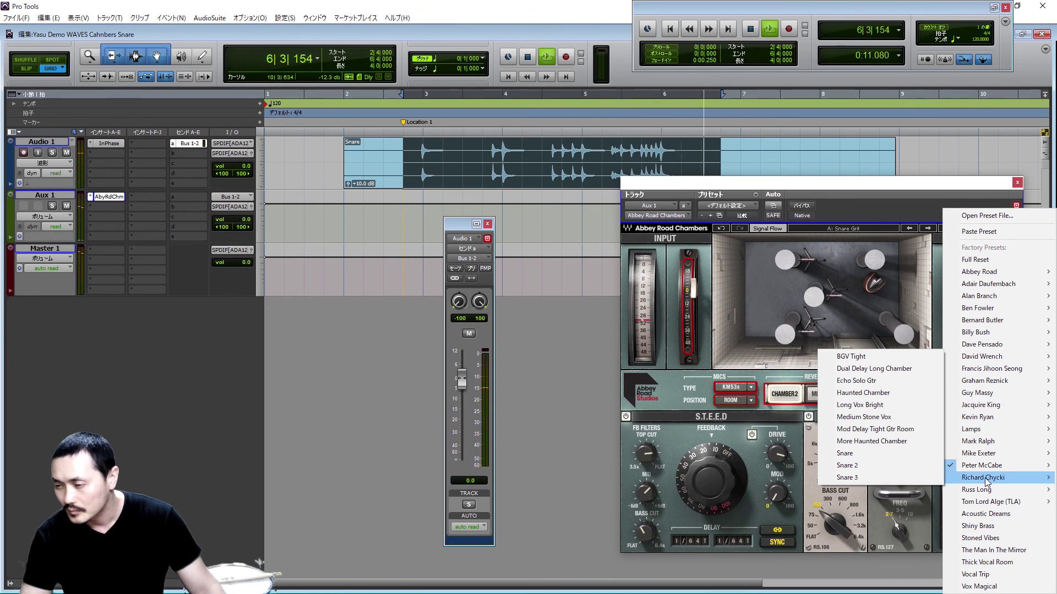
pyautogui.click(869, 454)
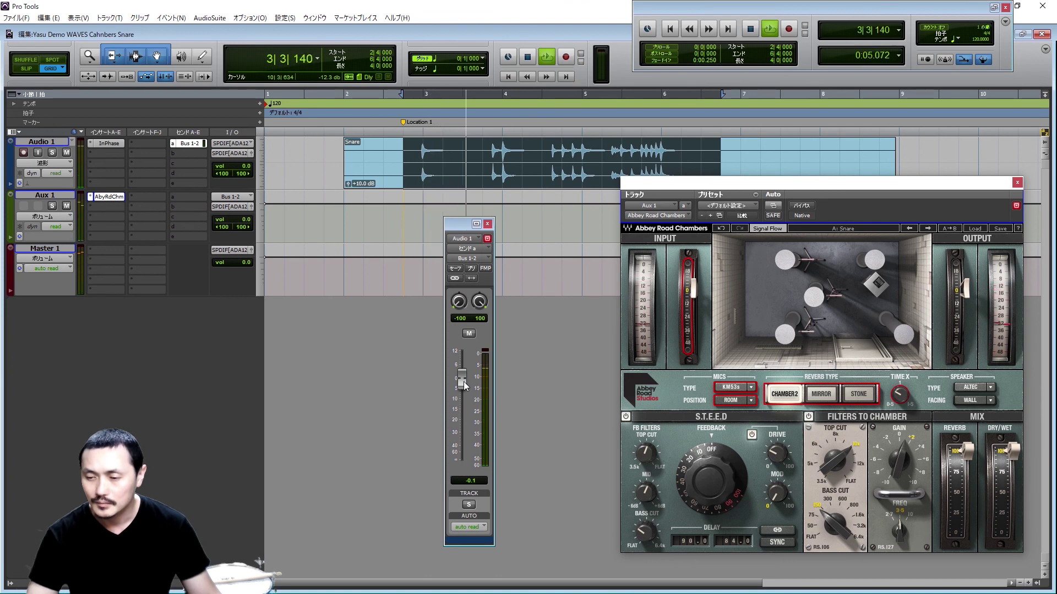
pyautogui.moveTo(464, 385); pyautogui.dragTo(458, 412)
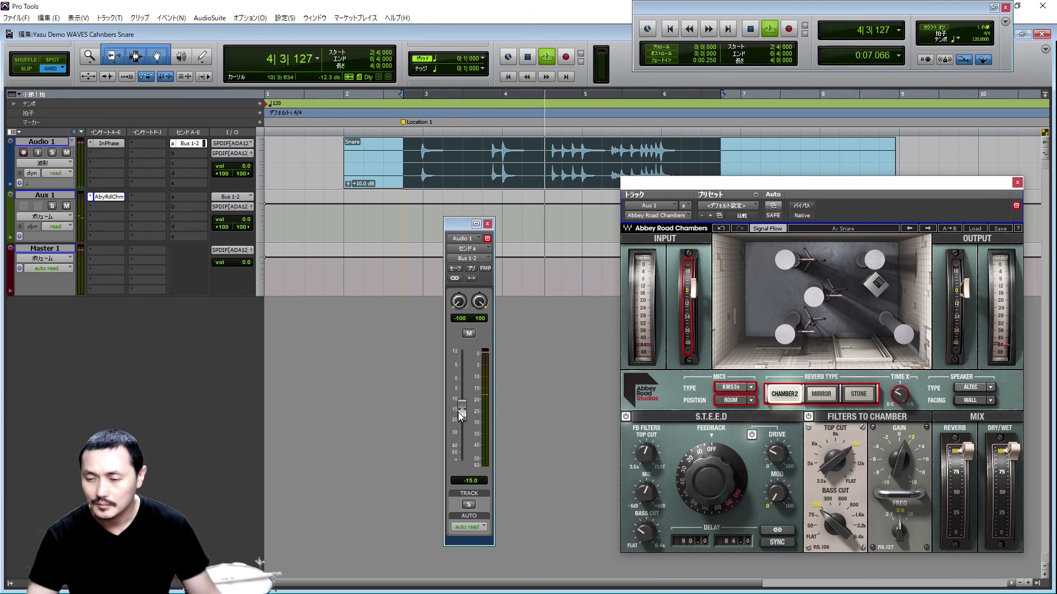
pyautogui.moveTo(458, 412); pyautogui.dragTo(455, 383)
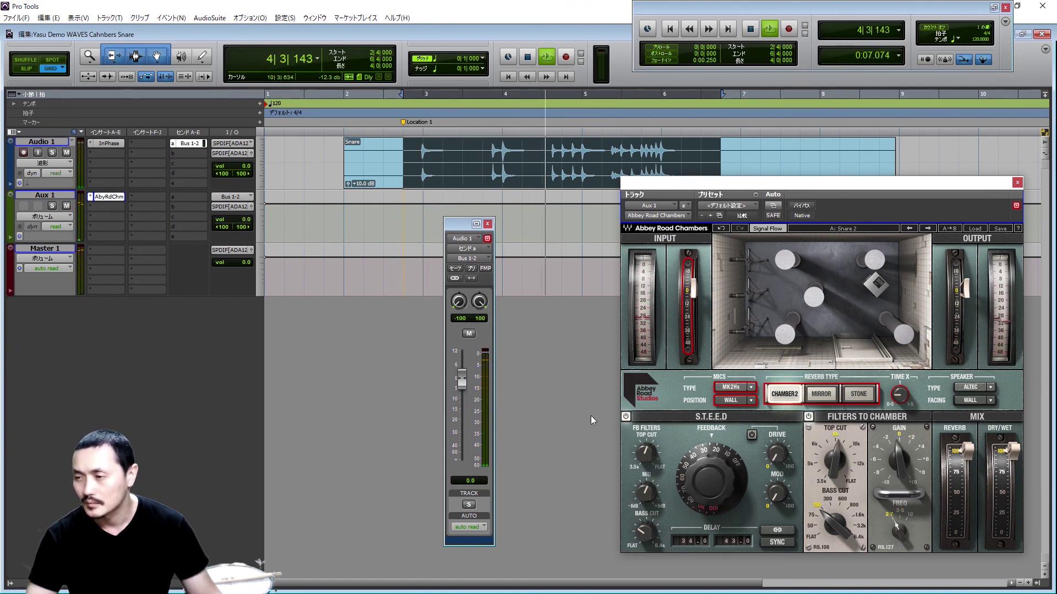
# Audition the Richard Chycki Snare 2 preset while varying the Audio 1 send level, ending at 0.0.
pyautogui.moveTo(462, 380)
pyautogui.mouseDown()
pyautogui.moveTo(460, 412)
pyautogui.moveTo(460, 384)
pyautogui.mouseUp()
pyautogui.keyDown('alt'); pyautogui.click(460, 384); pyautogui.keyUp('alt')
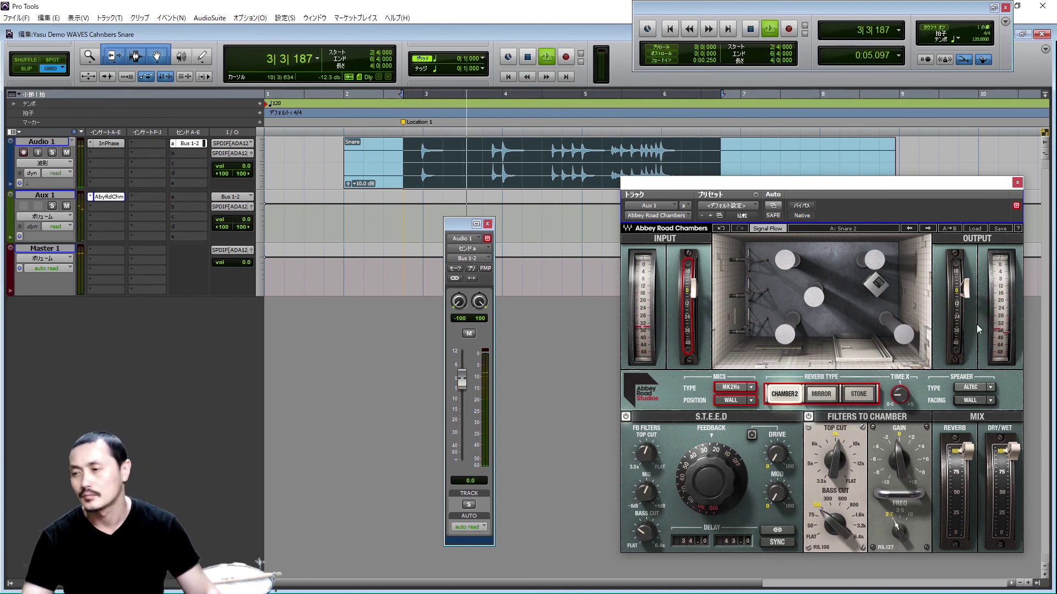
# Load the Richard Chycki Snare 3 preset and audition it, lowering the Audio 1 send to about -14.2 and resetting it to 0.0.
pyautogui.click(975, 229)
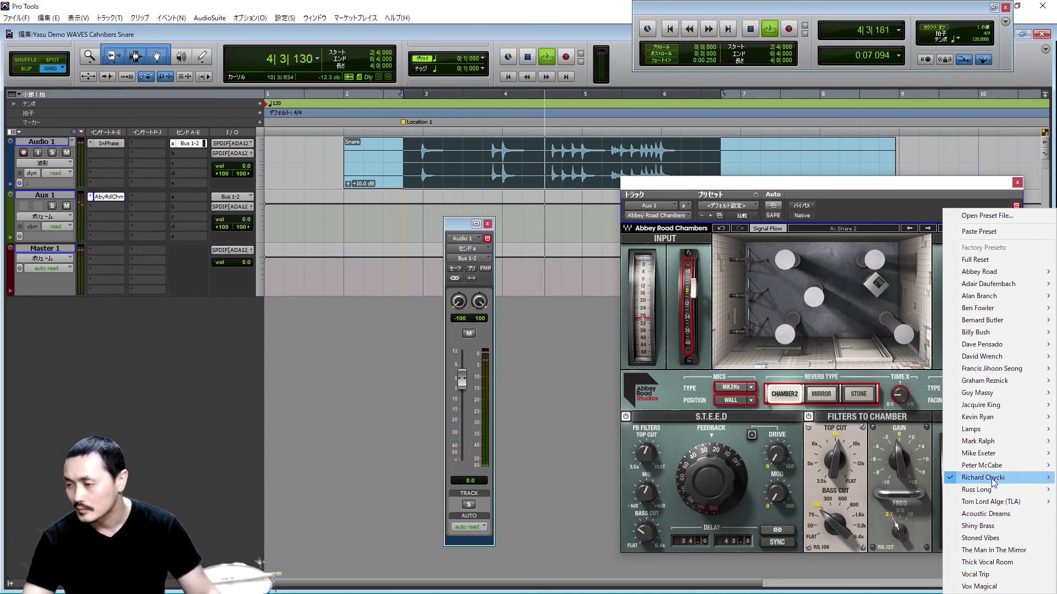
pyautogui.moveTo(993, 482)
pyautogui.click(859, 483)
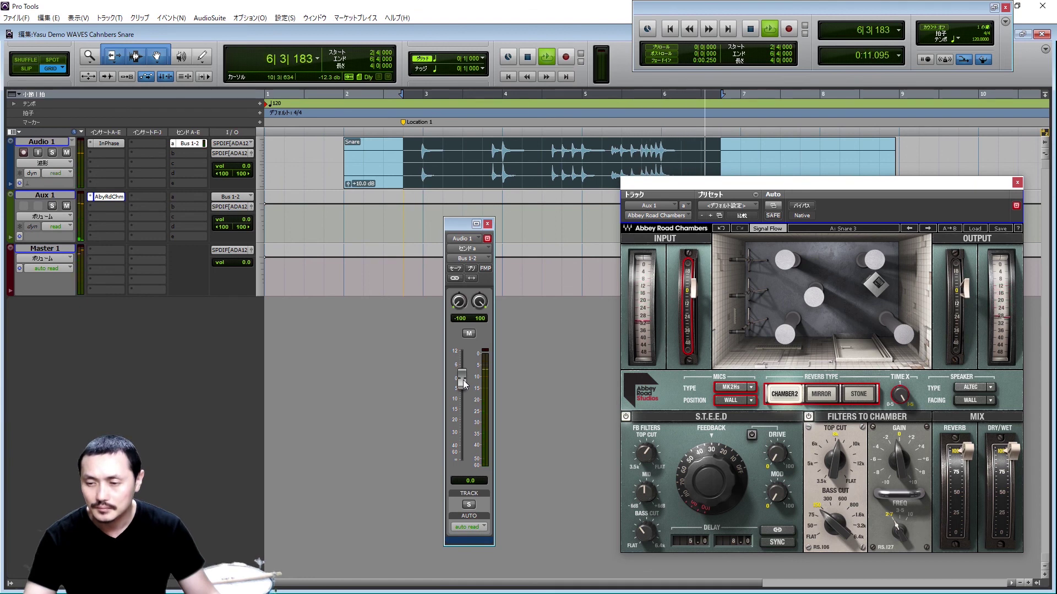
pyautogui.moveTo(464, 379); pyautogui.dragTo(459, 402)
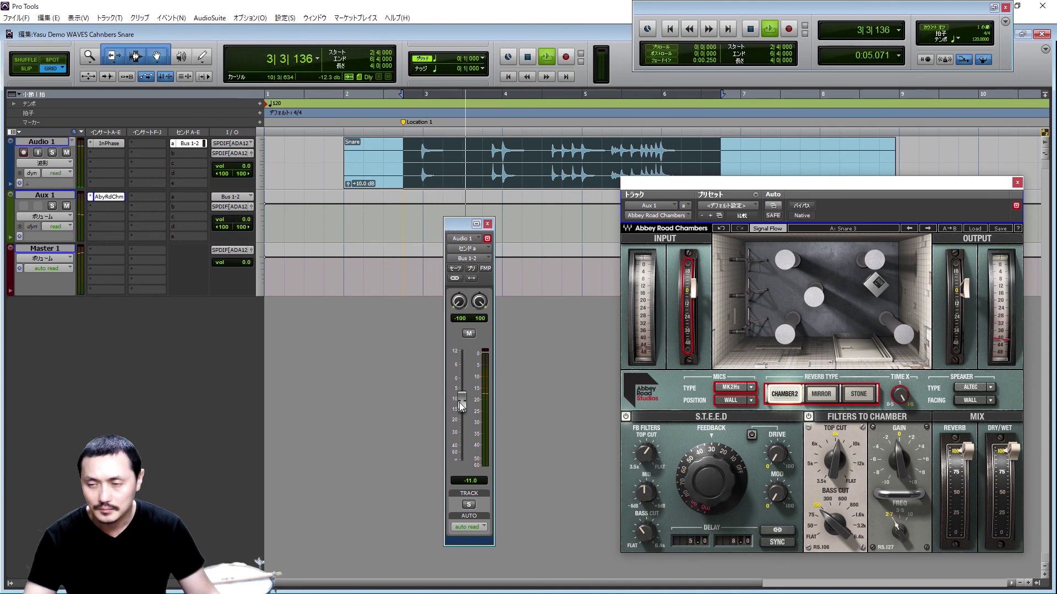
pyautogui.moveTo(459, 402); pyautogui.dragTo(460, 408)
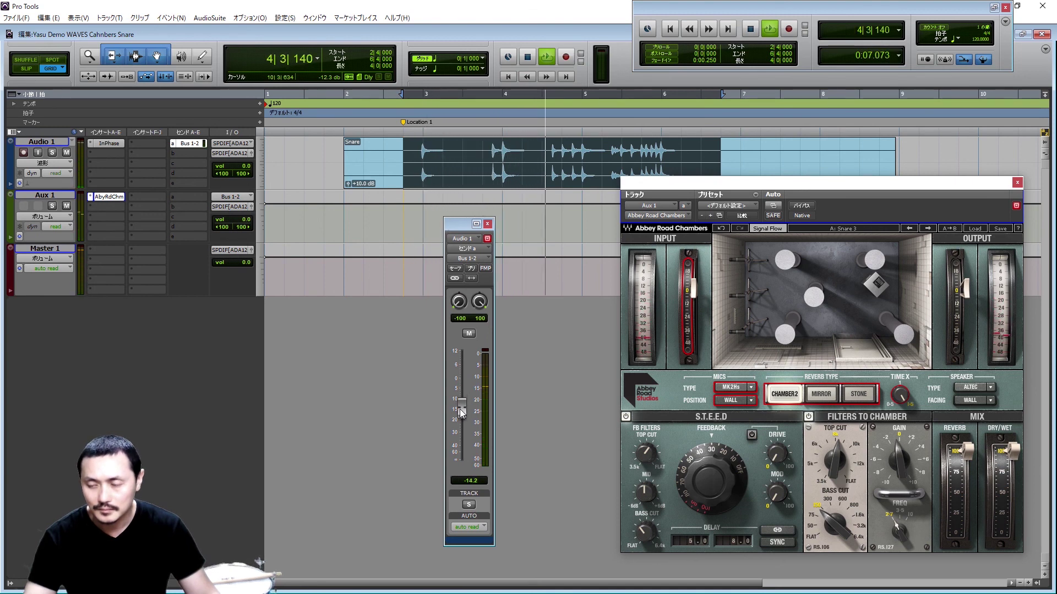
pyautogui.keyDown('alt'); pyautogui.click(460, 408); pyautogui.keyUp('alt')
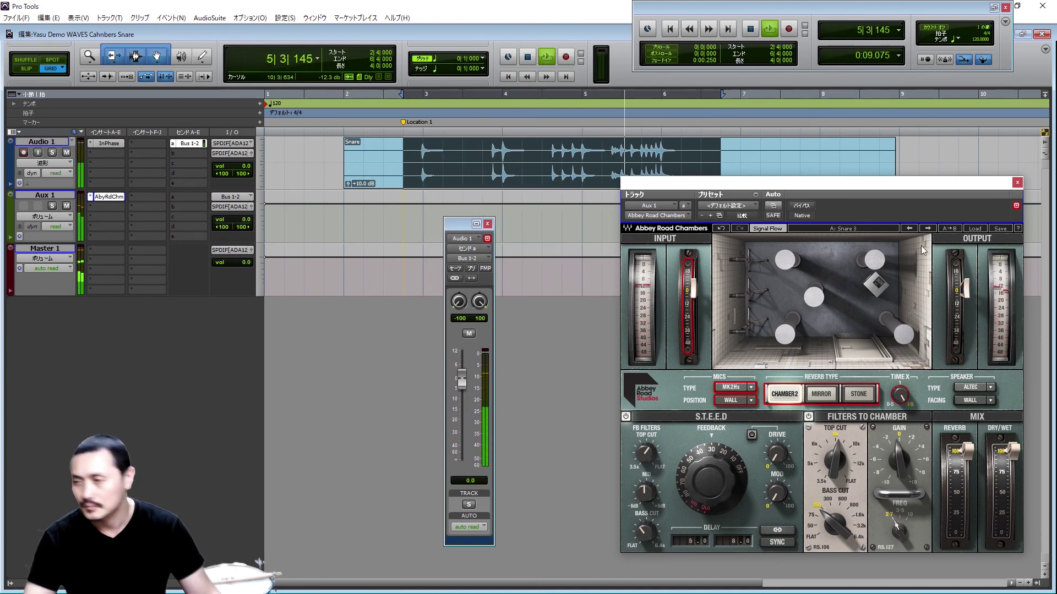
# Look through the factory presets for further snare settings, close the list without choosing one, and stop playback.
pyautogui.click(975, 228)
pyautogui.moveTo(995, 482)
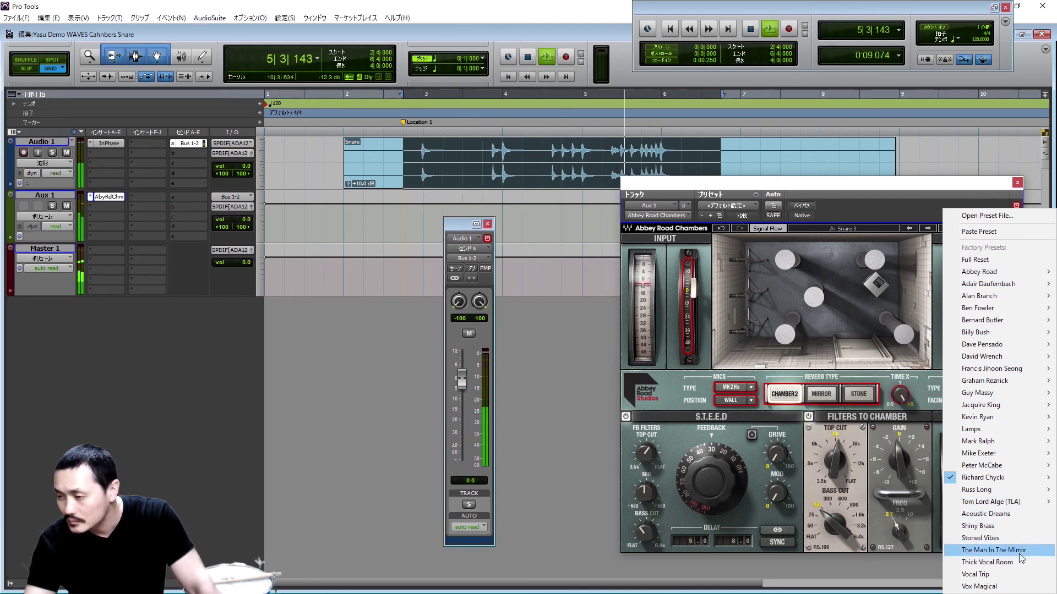
pyautogui.click(859, 203)
pyautogui.press('space')
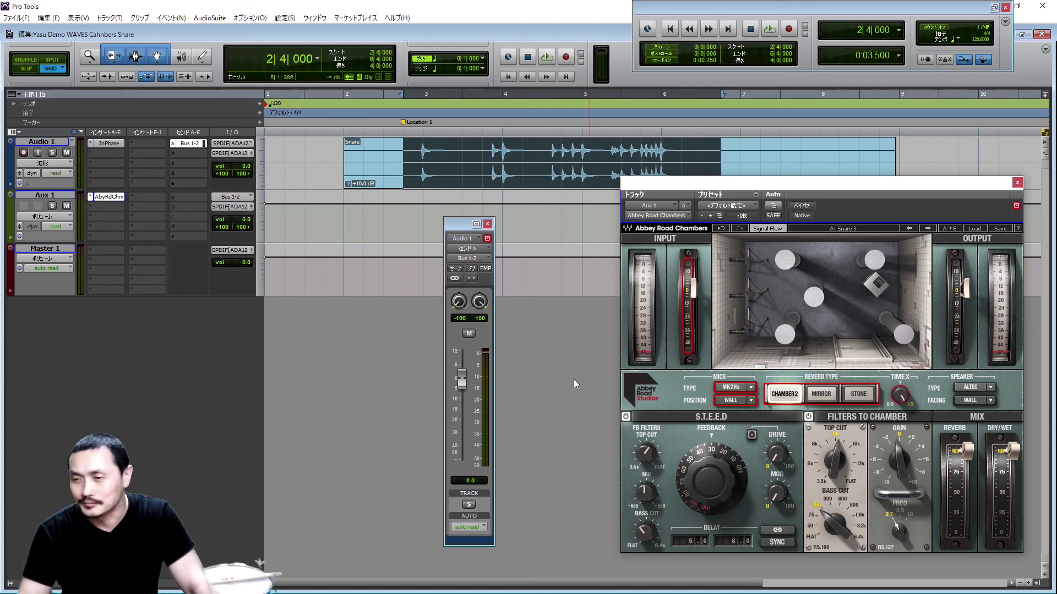
# Load the Mike Exeter Short Dark Snare preset again and start playback of the snare loop.
pyautogui.click(973, 229)
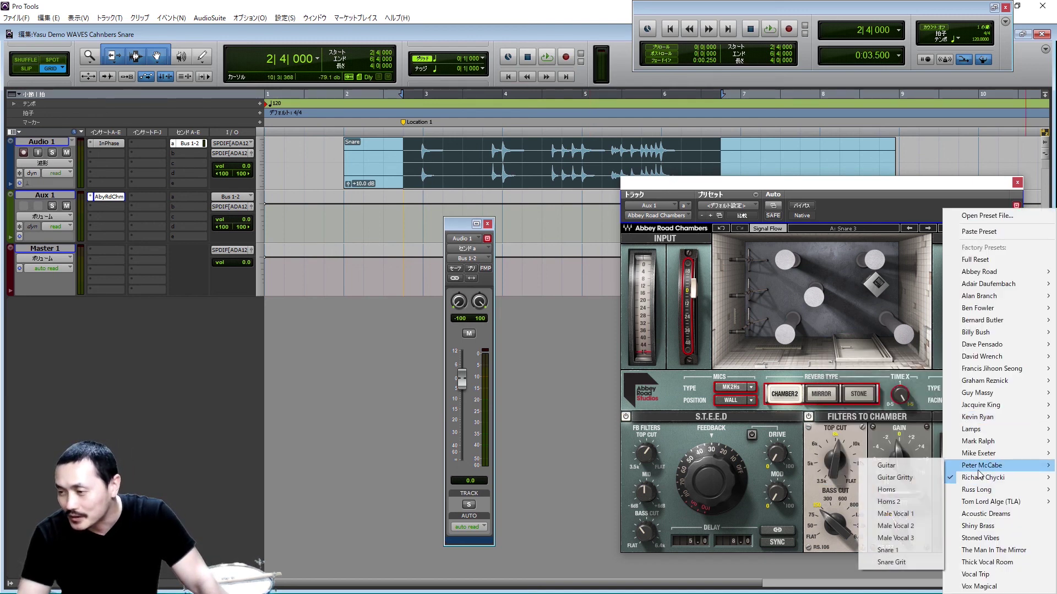
pyautogui.moveTo(978, 471)
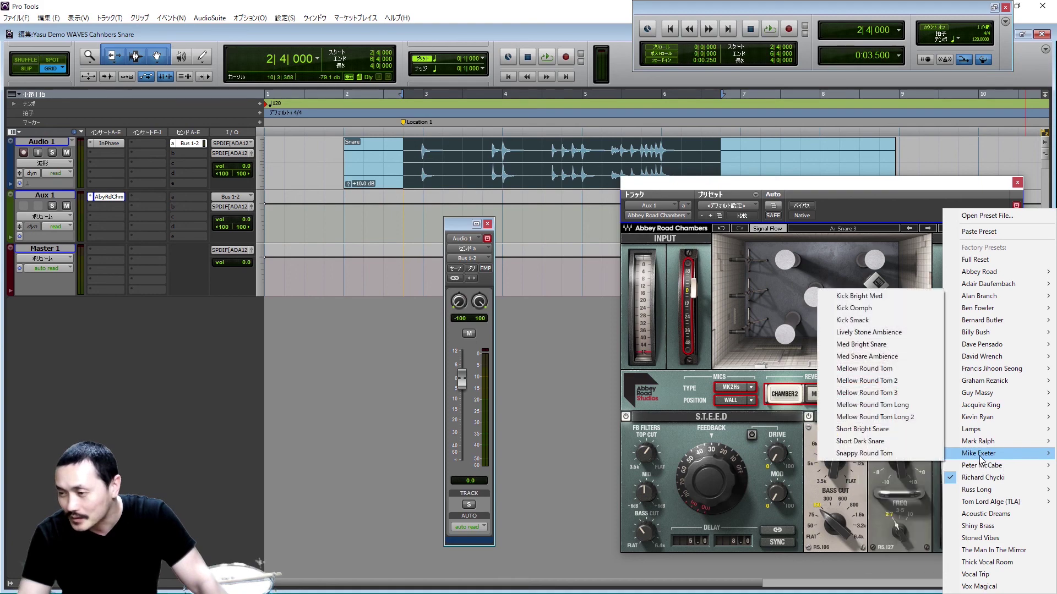
pyautogui.click(883, 441)
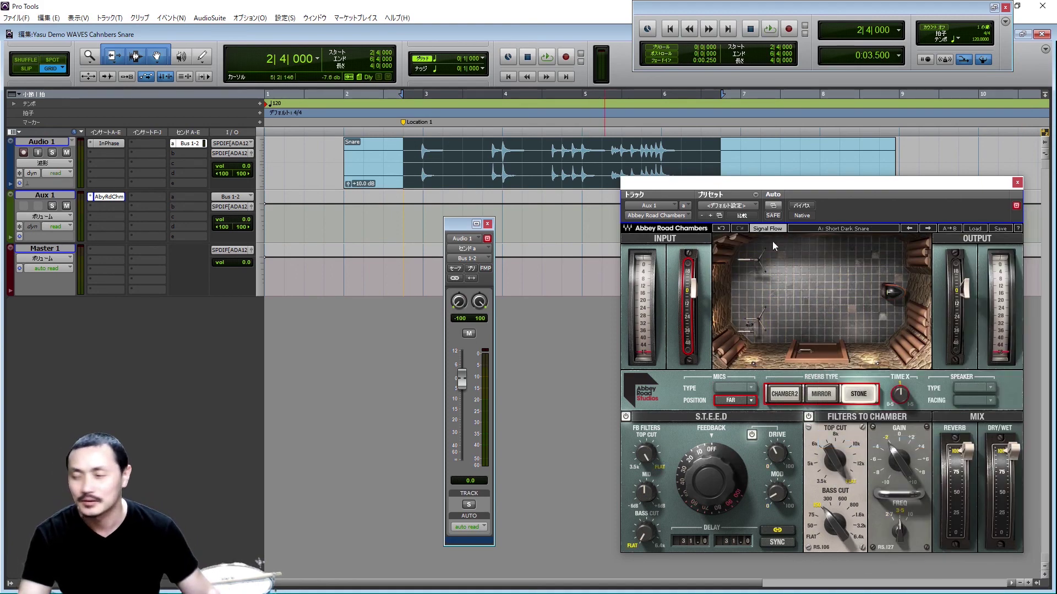
pyautogui.press('space')
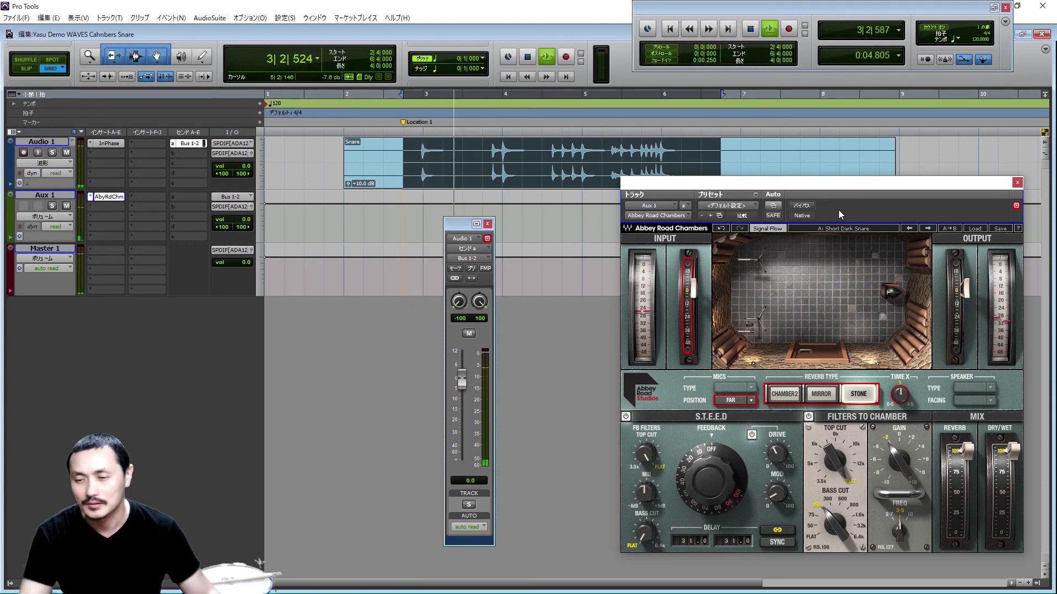
# Compare the snare with the Audio 1 send muted and unmuted, lower the send to about -7.8, and stop playback.
pyautogui.click(471, 336)
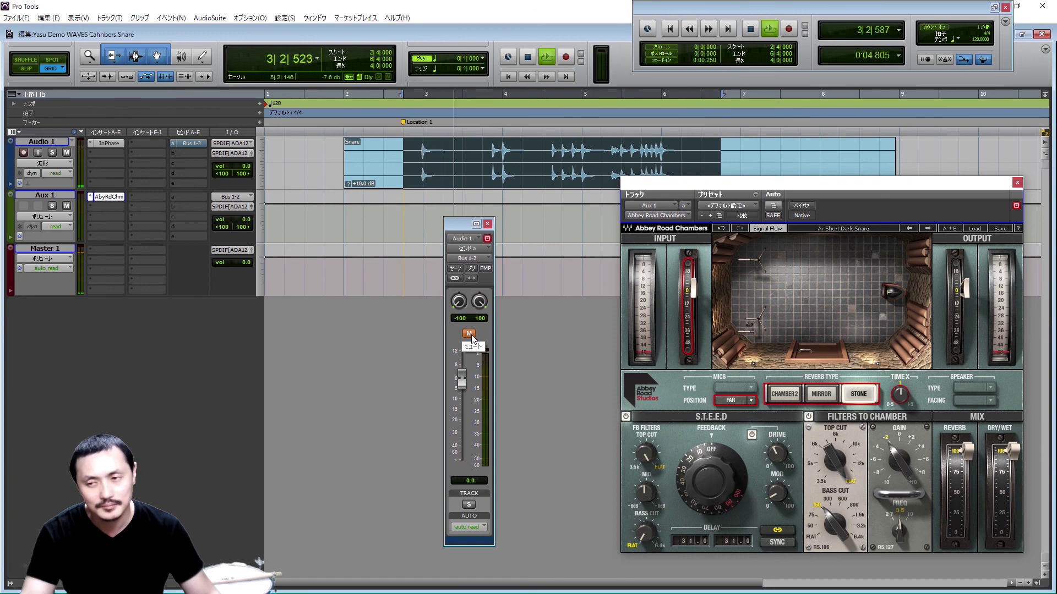
pyautogui.click(469, 334)
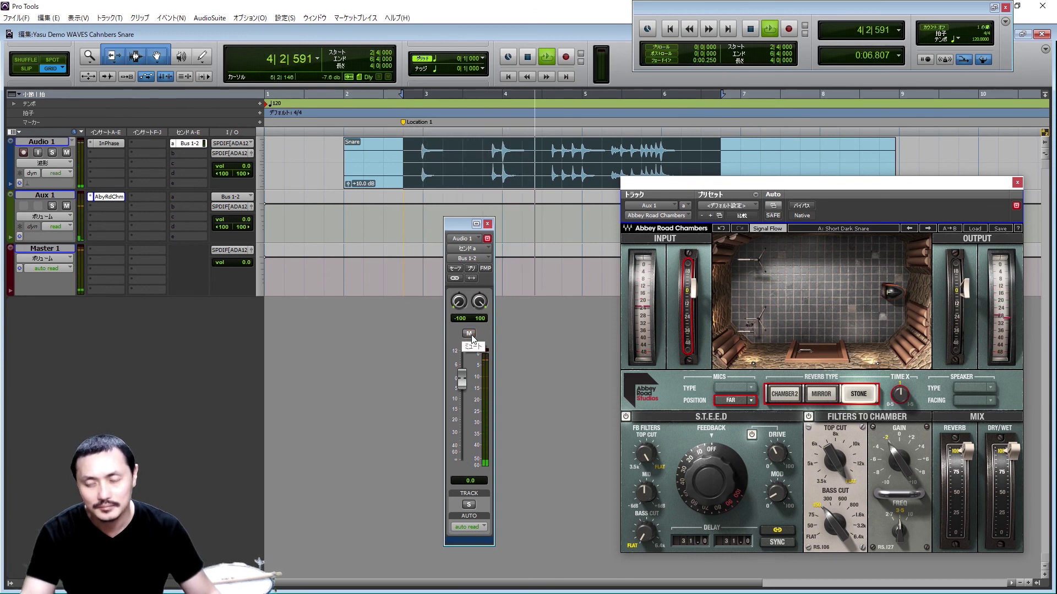
pyautogui.moveTo(461, 377); pyautogui.dragTo(461, 394)
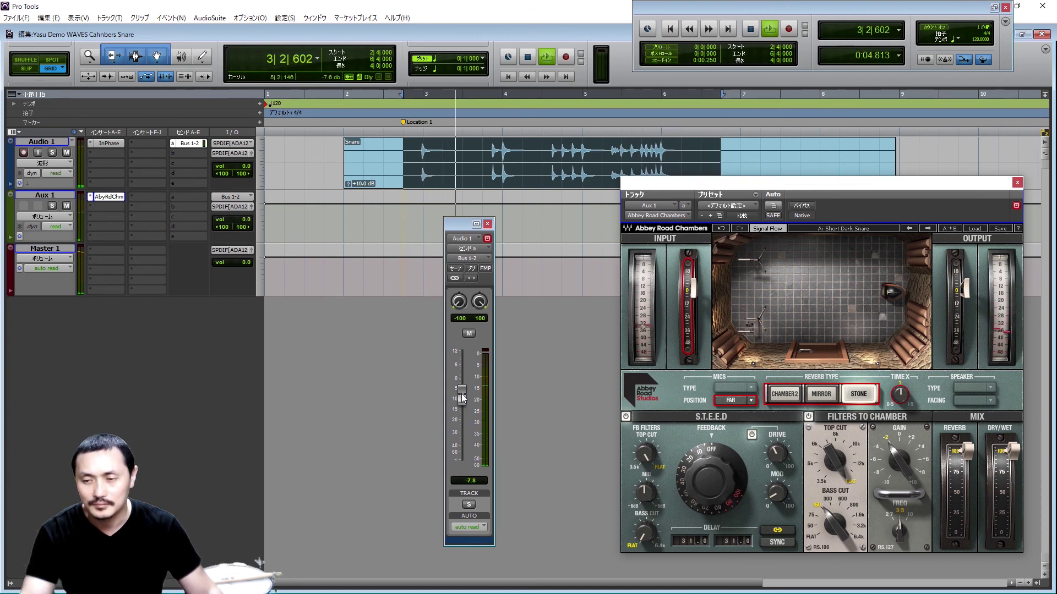
pyautogui.press('space')
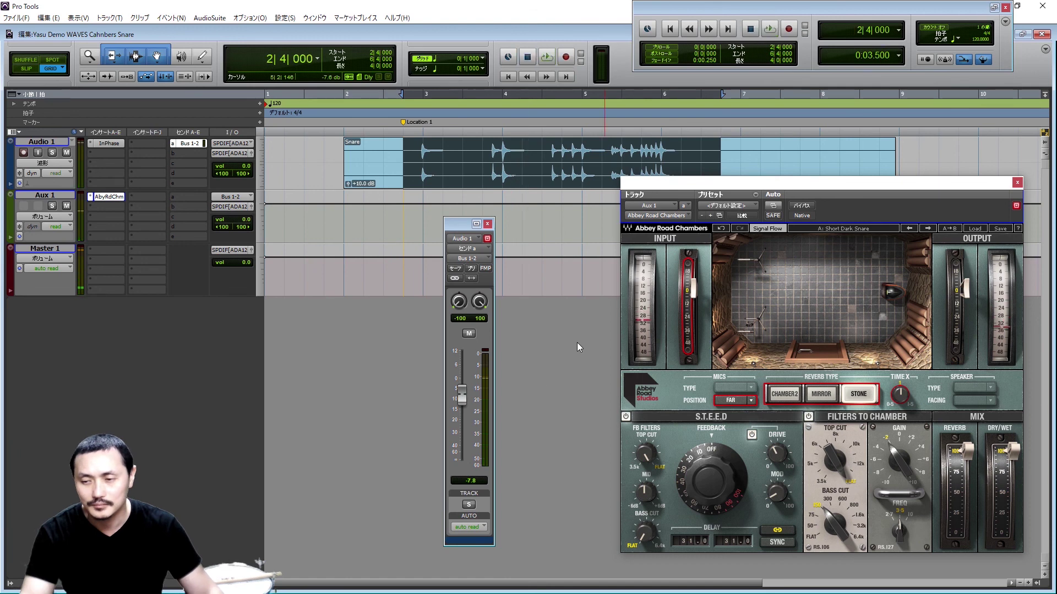